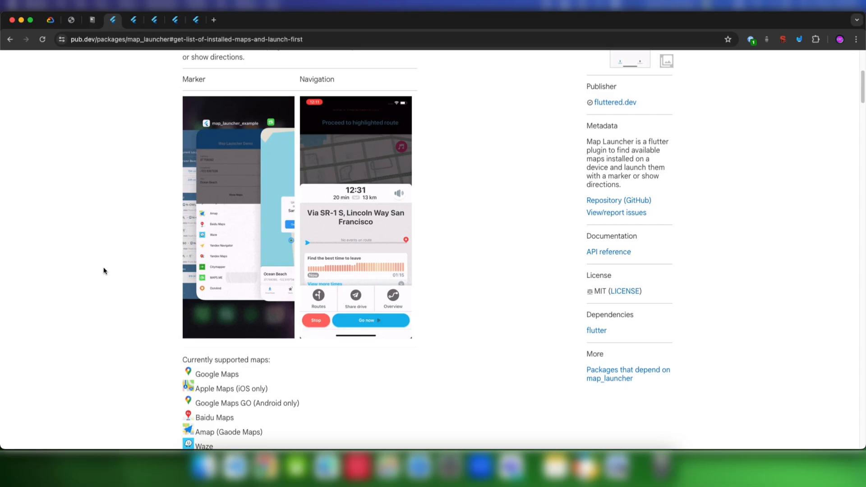
scroll(113, 268, "up", 5)
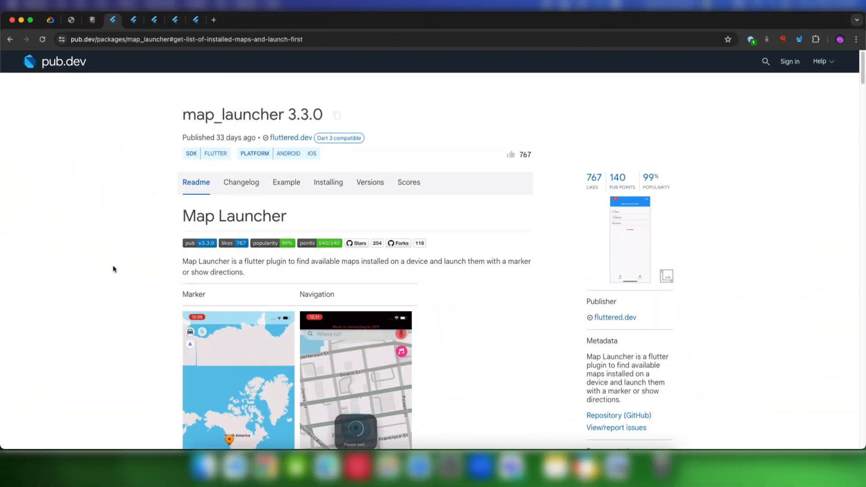
scroll(99, 210, "down", 1)
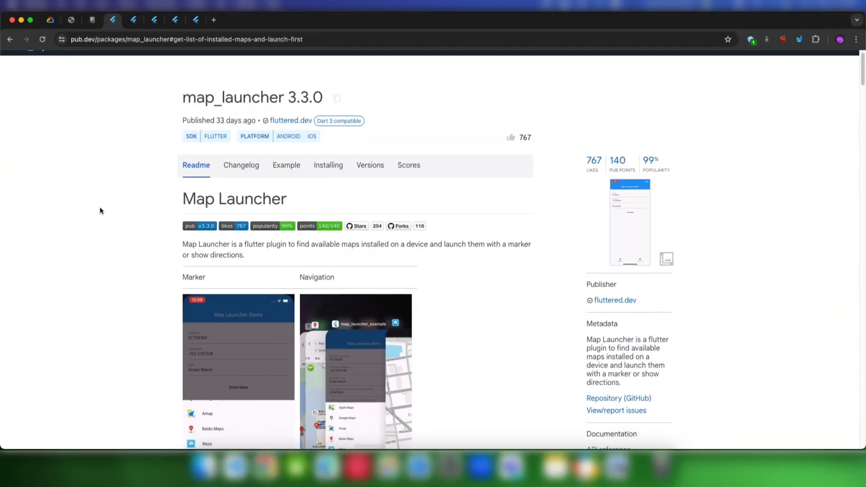
scroll(99, 209, "down", 3)
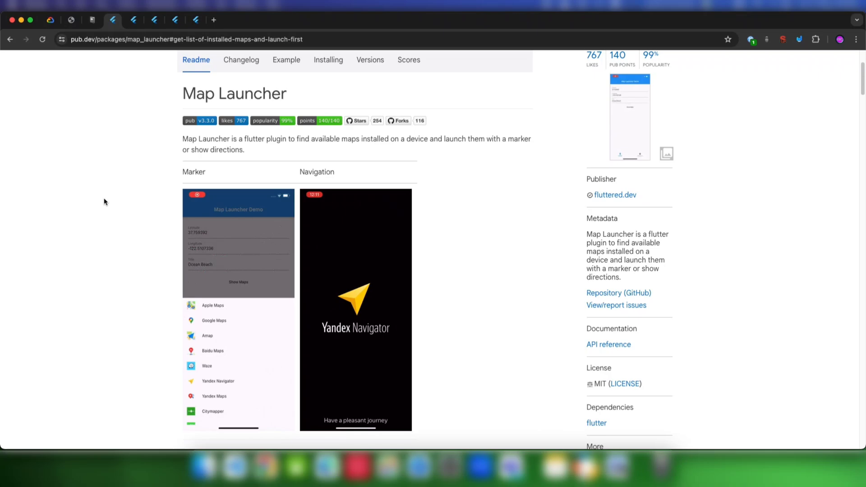
scroll(105, 202, "down", 1)
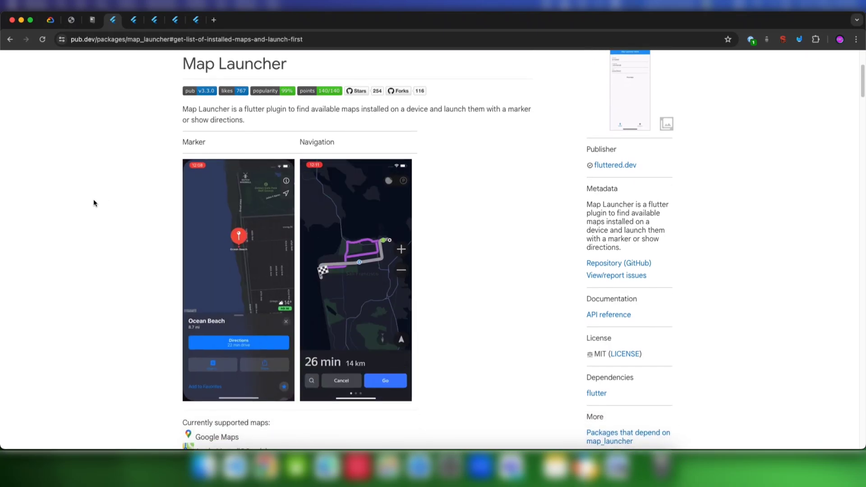
scroll(94, 203, "down", 1)
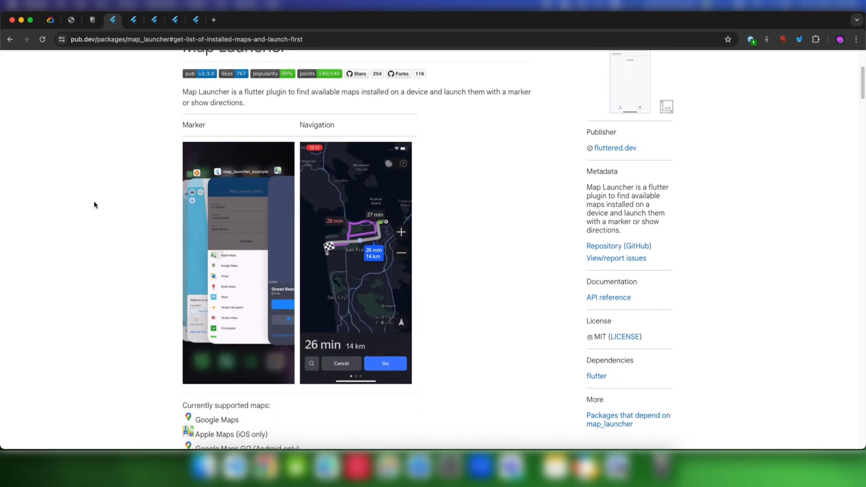
scroll(95, 206, "down", 2)
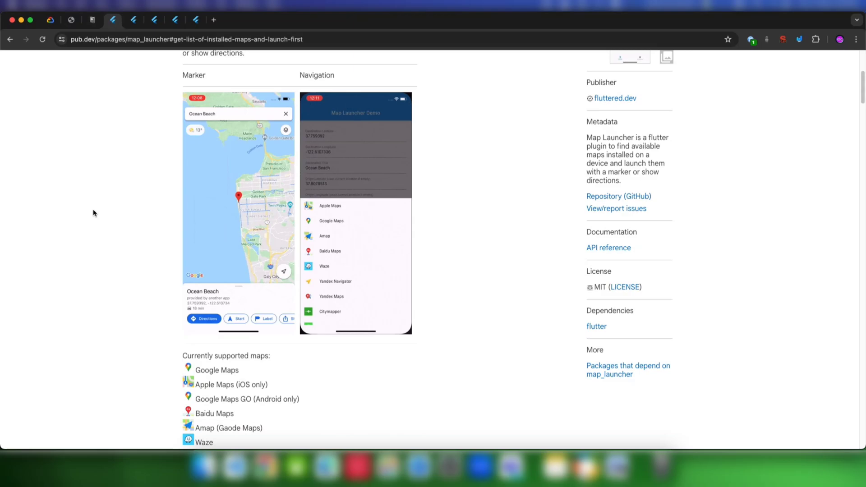
scroll(94, 216, "down", 3)
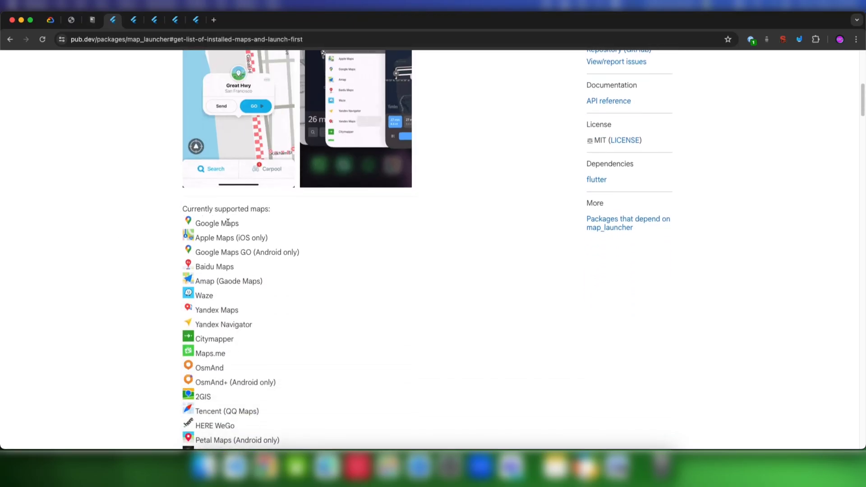
scroll(229, 221, "down", 1)
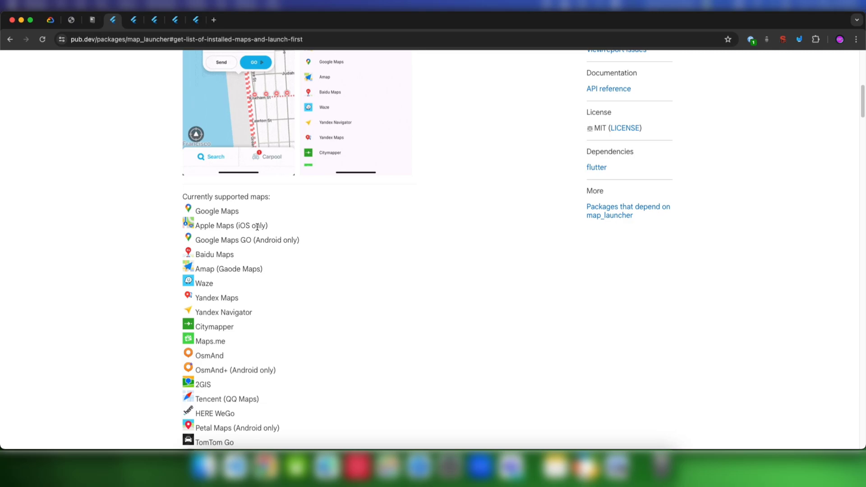
scroll(221, 350, "down", 8)
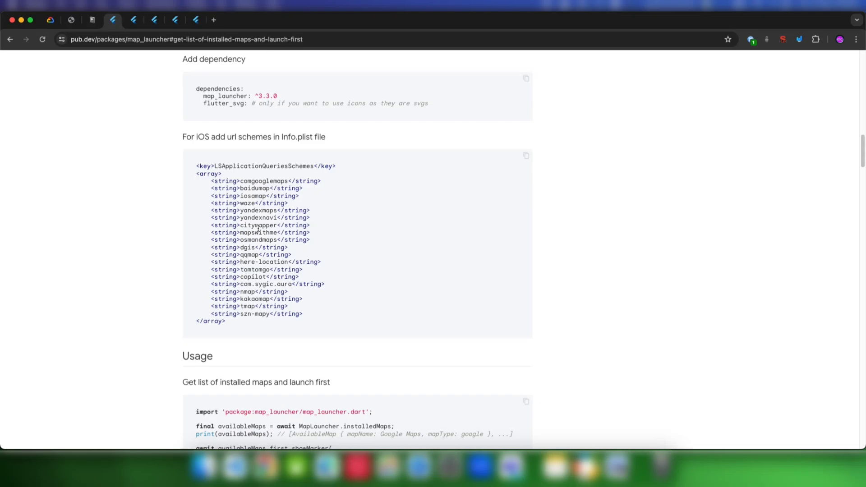
scroll(257, 231, "down", 3)
scroll(259, 237, "down", 3)
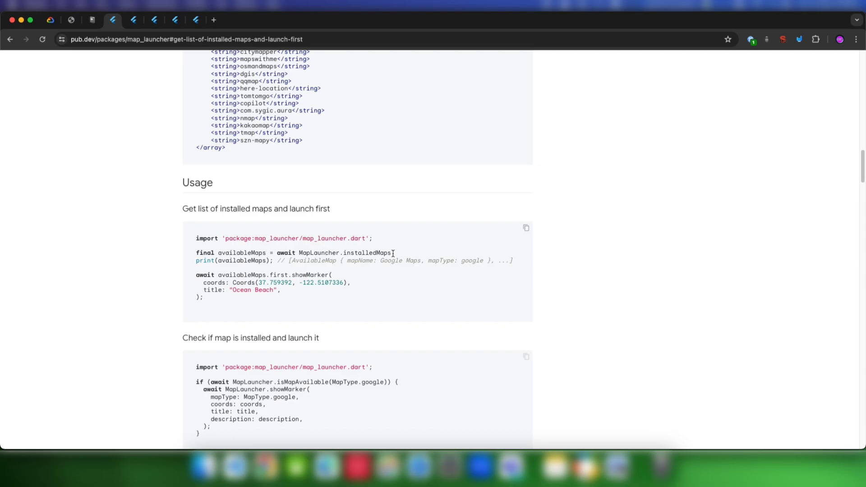
Highlight the installedMaps line, availableMaps and first in the map_launcher usage example.
left_click_drag(394, 253, 196, 255)
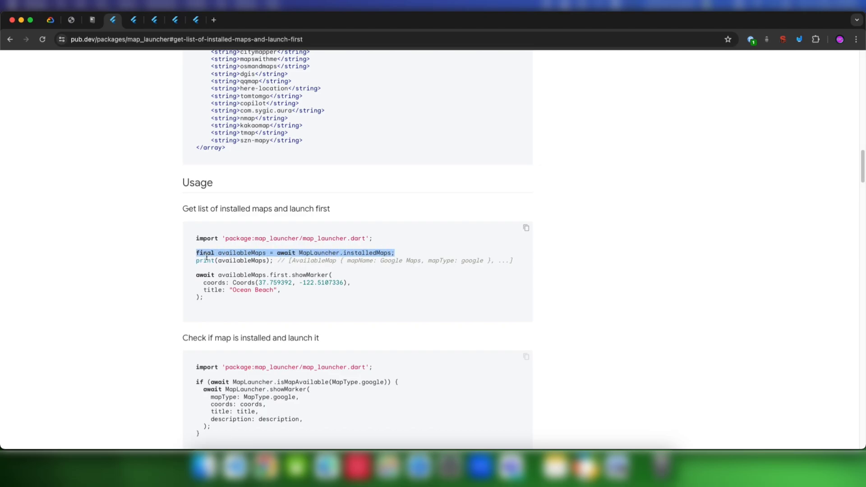
double_click(241, 260)
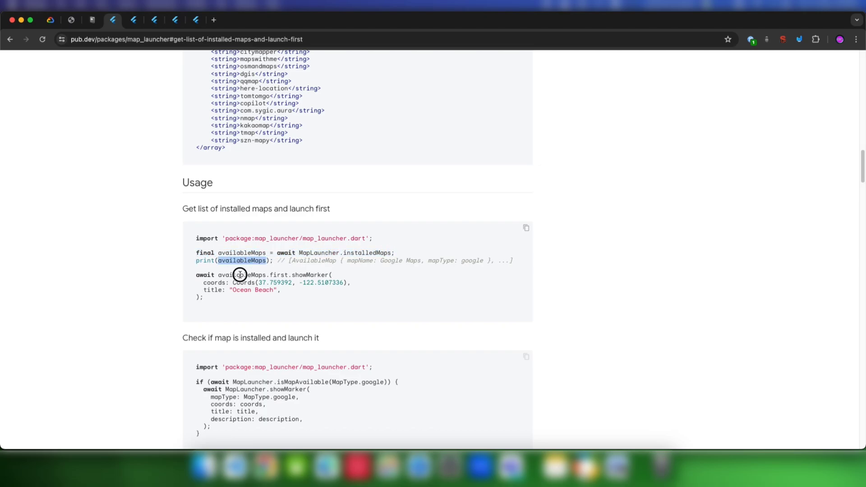
double_click(240, 275)
double_click(279, 276)
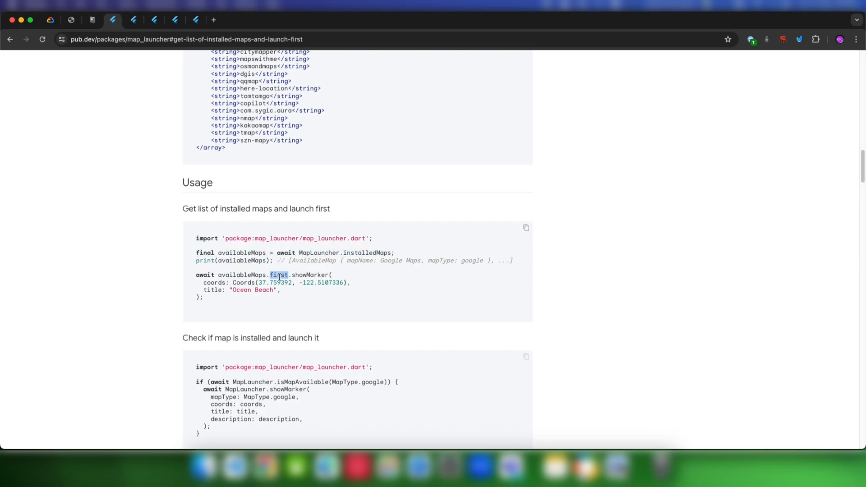
Highlight the showMarker call and its Coords coordinates argument, then clear the selection.
double_click(312, 276)
left_click(289, 279)
left_click_drag(233, 283, 351, 283)
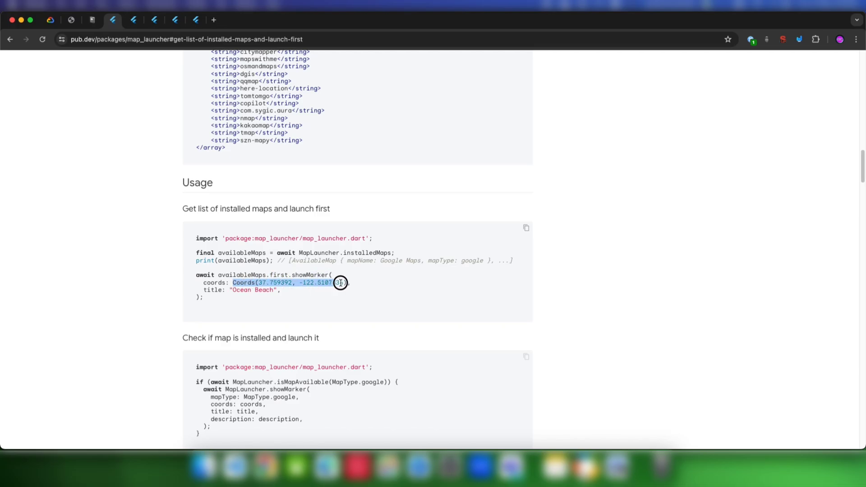
left_click(212, 284)
scroll(250, 256, "down", 3)
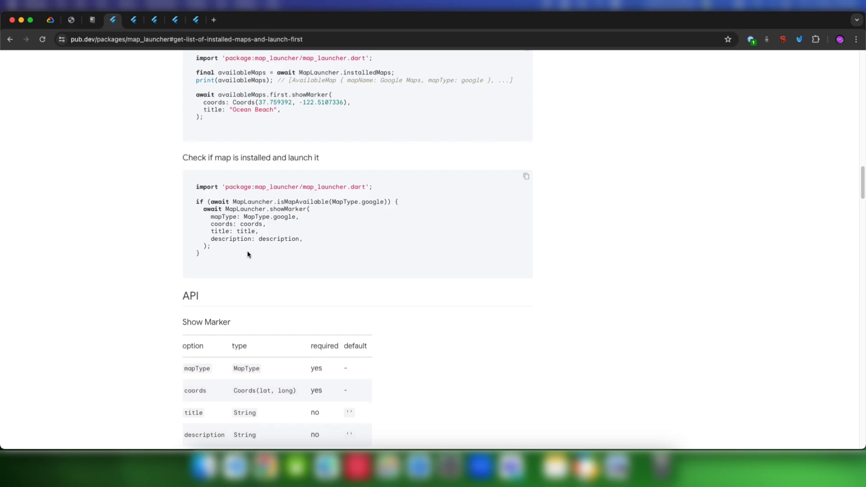
scroll(249, 255, "up", 15)
scroll(250, 255, "up", 5)
scroll(244, 267, "down", 3)
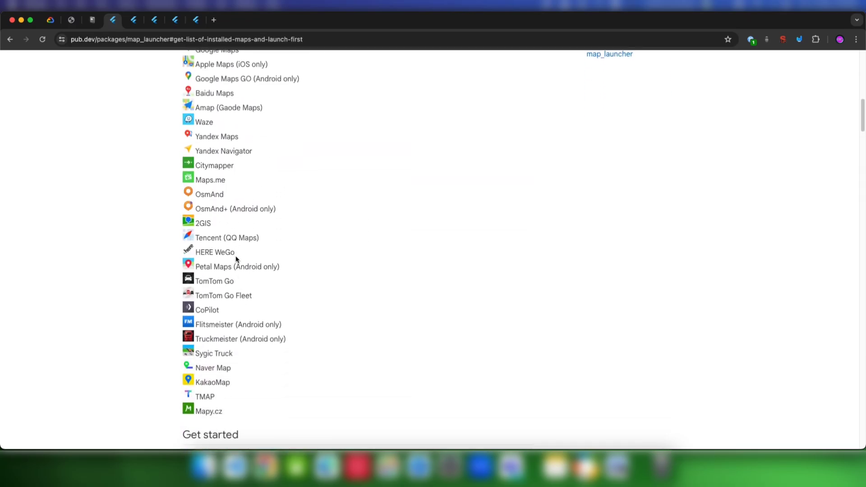
Switch to the showcaseview package page with Ctrl+Tab.
key("ctrl+Tab")
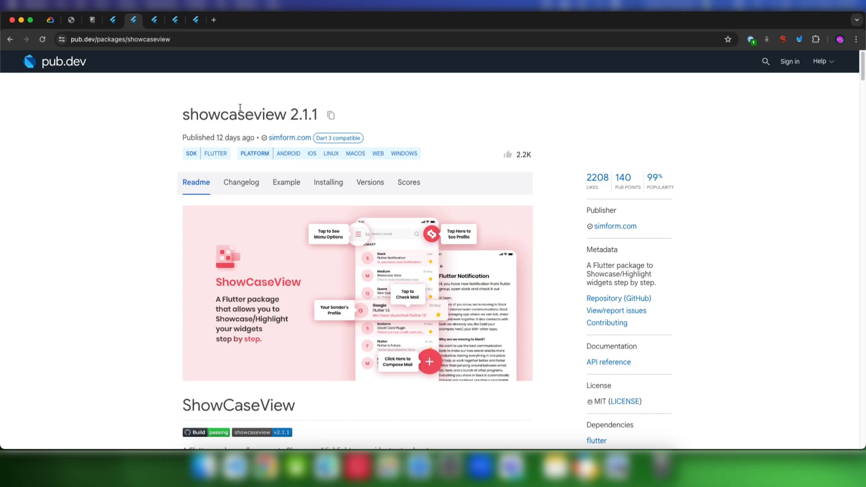
scroll(159, 161, "down", 10)
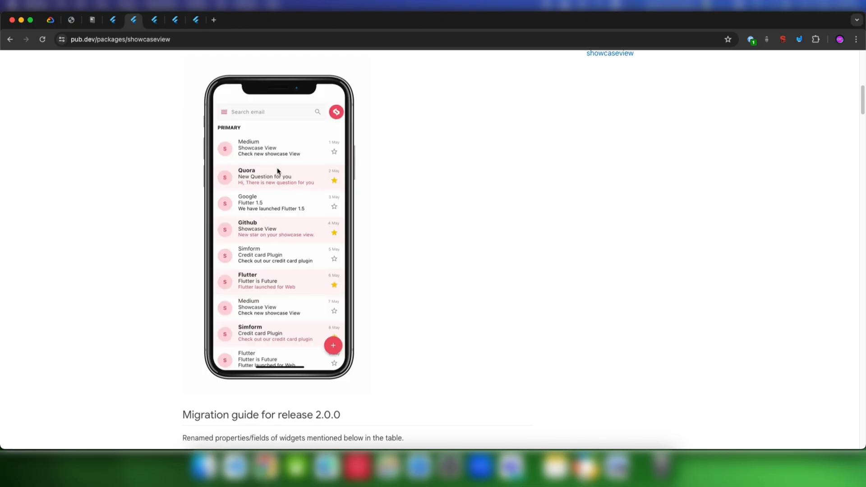
scroll(277, 167, "down", 6)
scroll(276, 167, "down", 6)
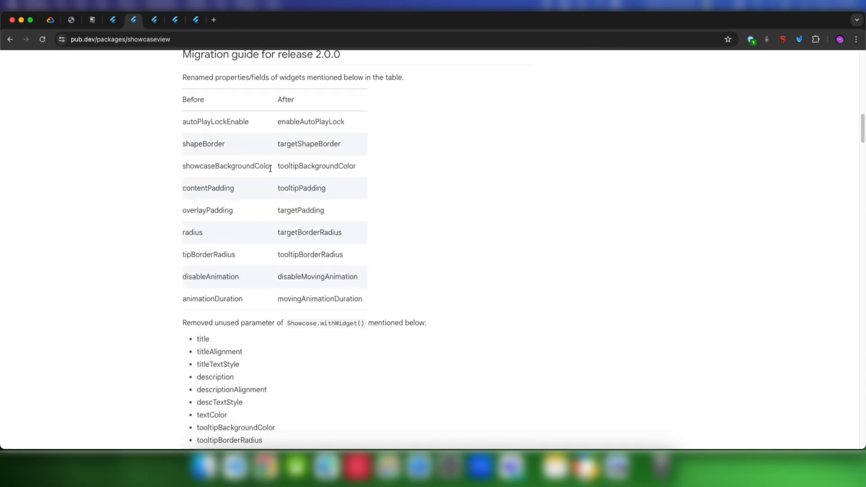
scroll(270, 169, "down", 5)
scroll(270, 168, "down", 5)
scroll(266, 168, "down", 5)
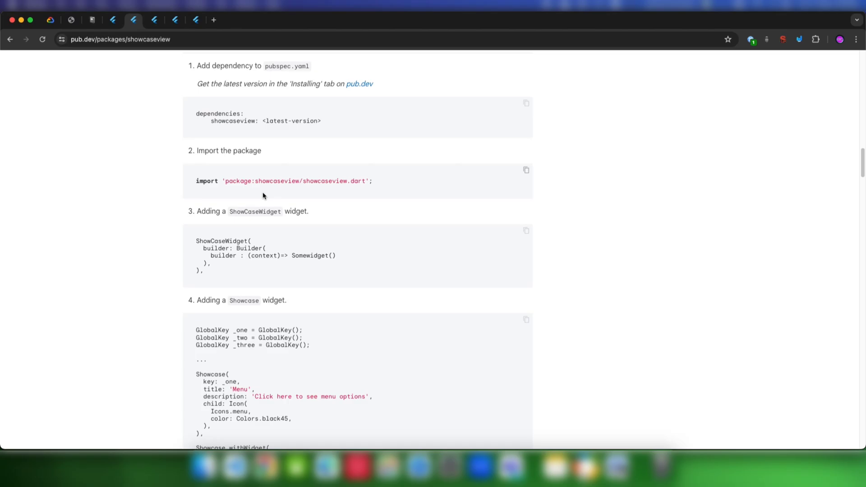
scroll(244, 240, "down", 3)
scroll(244, 240, "down", 3)
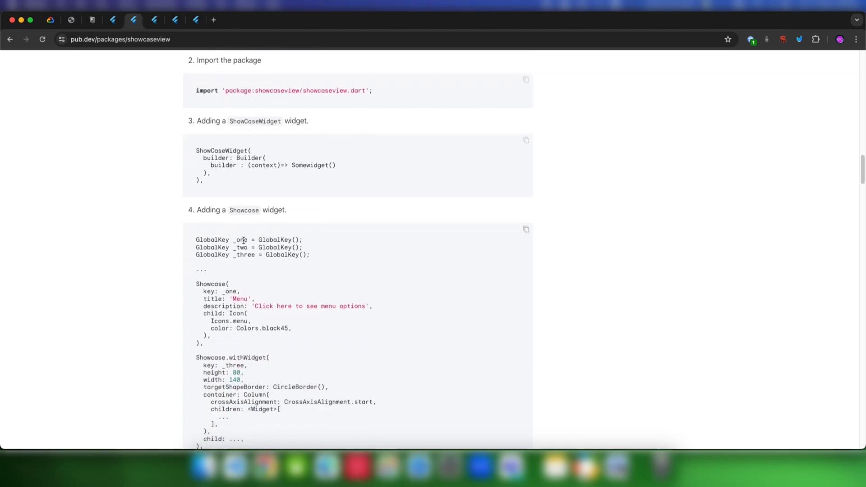
scroll(244, 240, "down", 3)
scroll(244, 241, "down", 2)
scroll(232, 225, "down", 5)
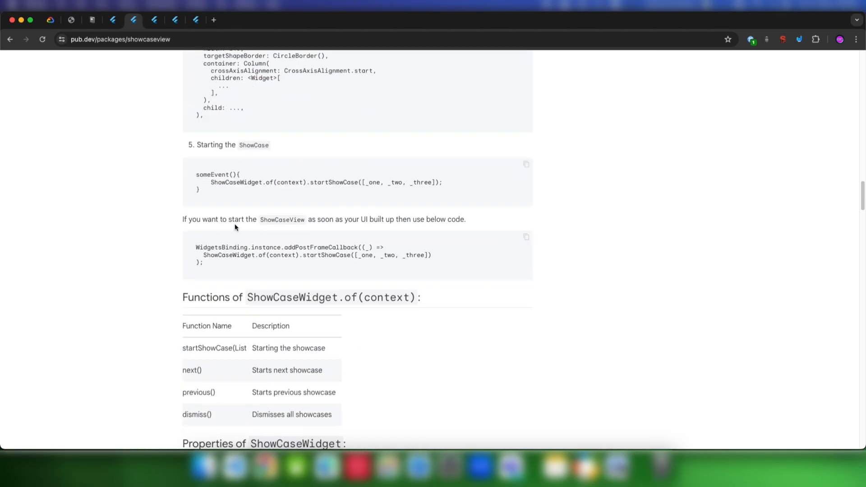
scroll(232, 226, "down", 5)
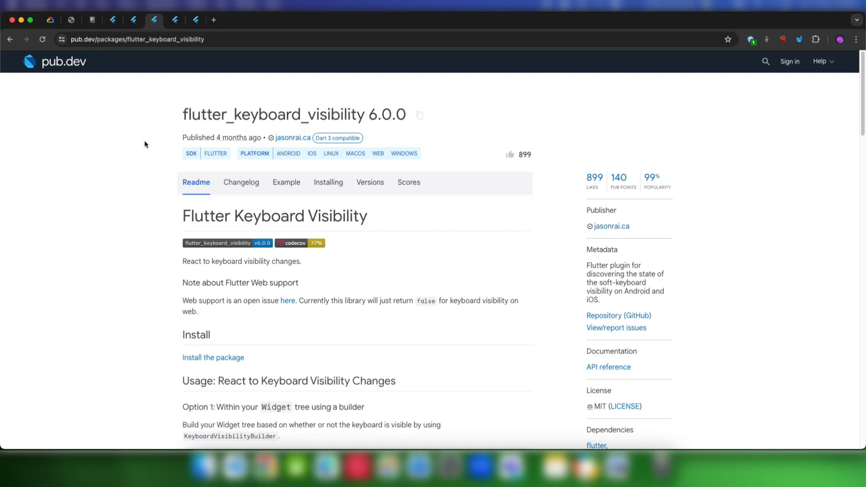
Focus the flutter_keyboard_visibility readme to scroll to its Usage section.
left_click(154, 181)
scroll(147, 188, "down", 1)
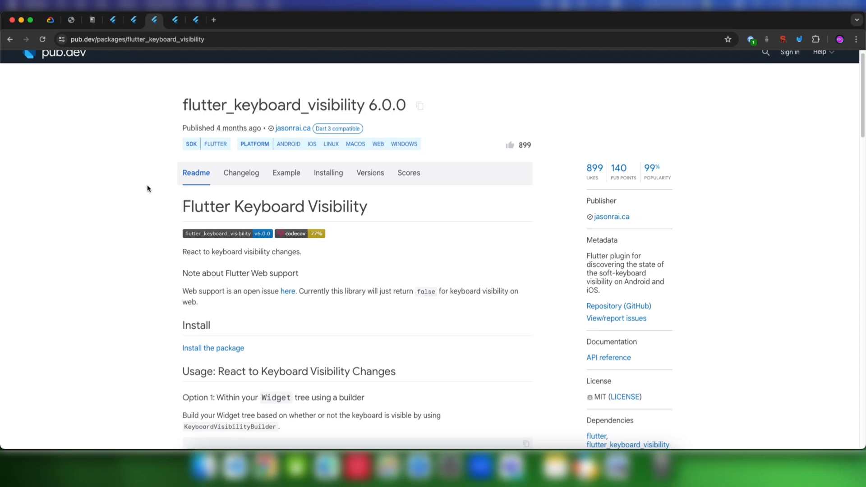
scroll(147, 185, "down", 1)
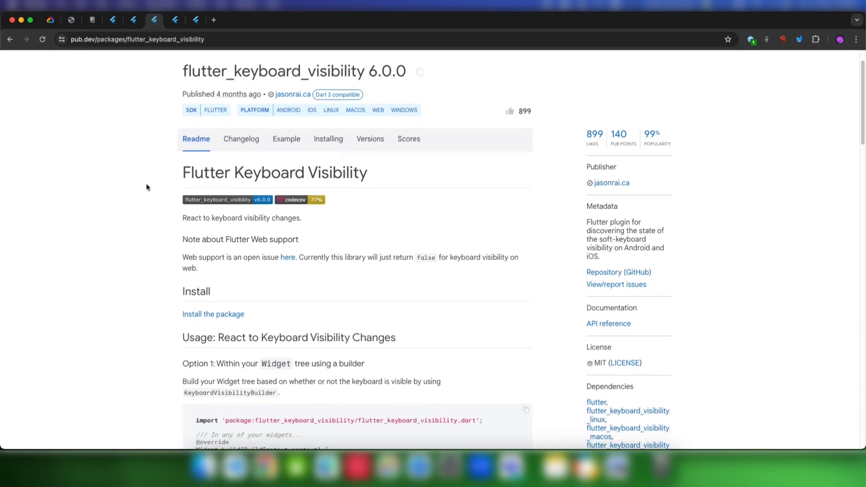
scroll(147, 183, "down", 3)
scroll(147, 183, "down", 3)
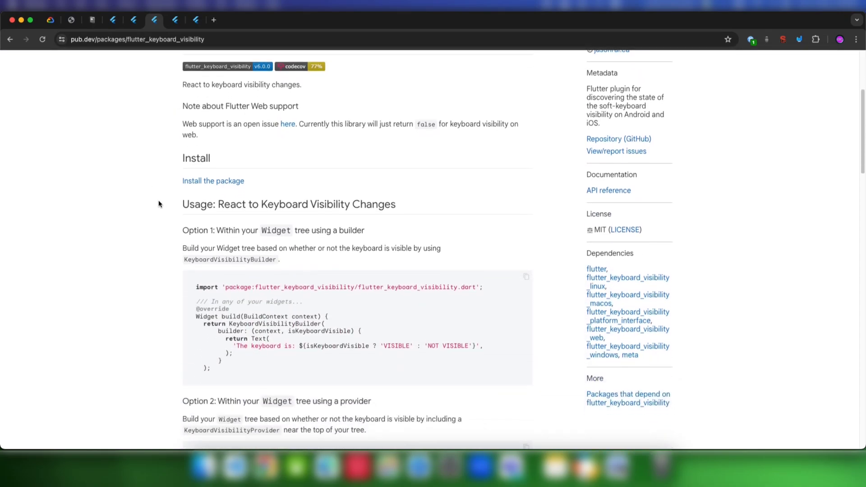
scroll(160, 199, "down", 1)
scroll(161, 203, "down", 1)
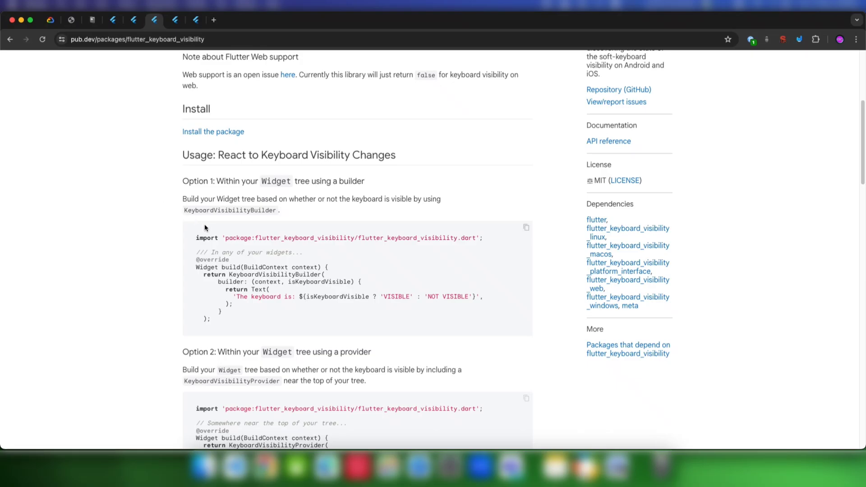
scroll(207, 231, "down", 2)
scroll(194, 231, "down", 1)
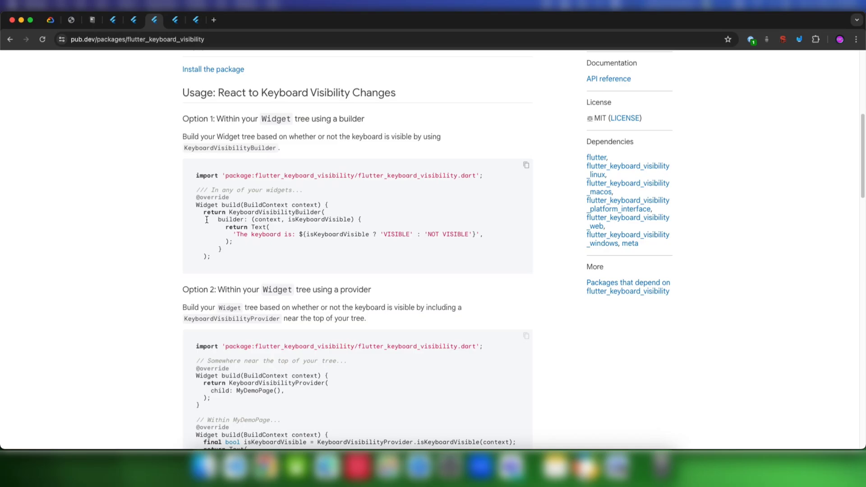
scroll(206, 220, "down", 1)
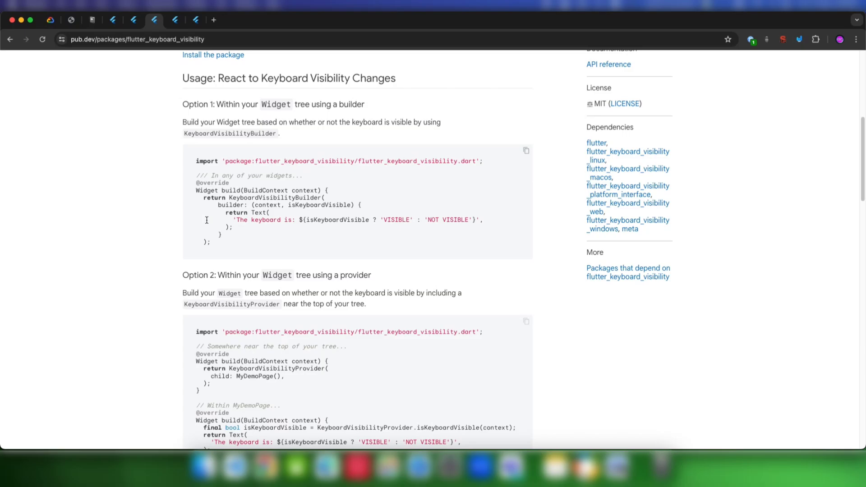
scroll(261, 189, "up", 1)
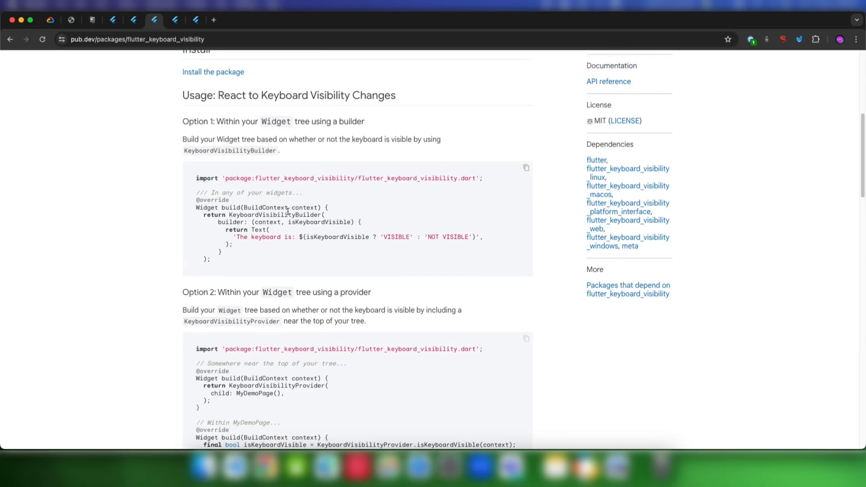
Select the builder example, then highlight KeyboardVisibilityBuilder and the isKeyboardVisible parameter.
triple_click(198, 208)
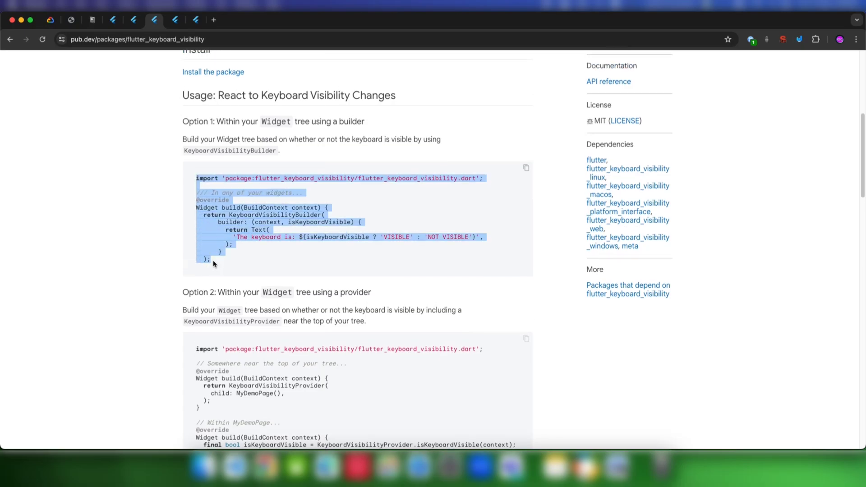
left_click(237, 238)
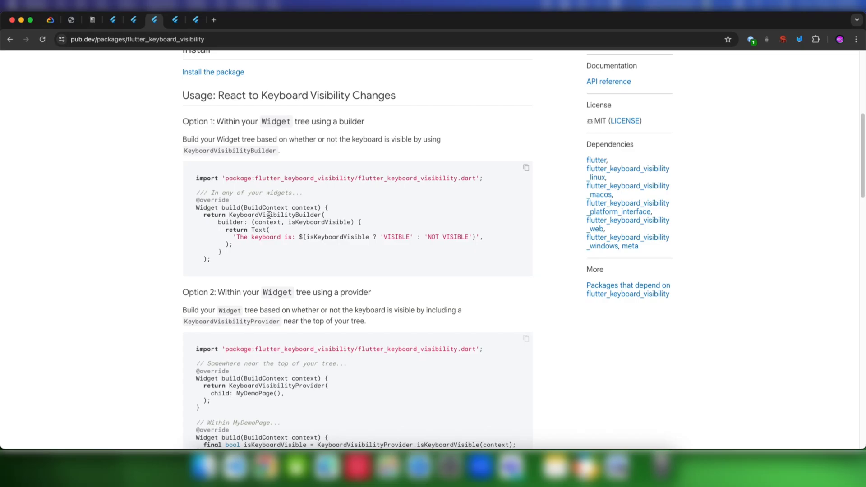
double_click(243, 214)
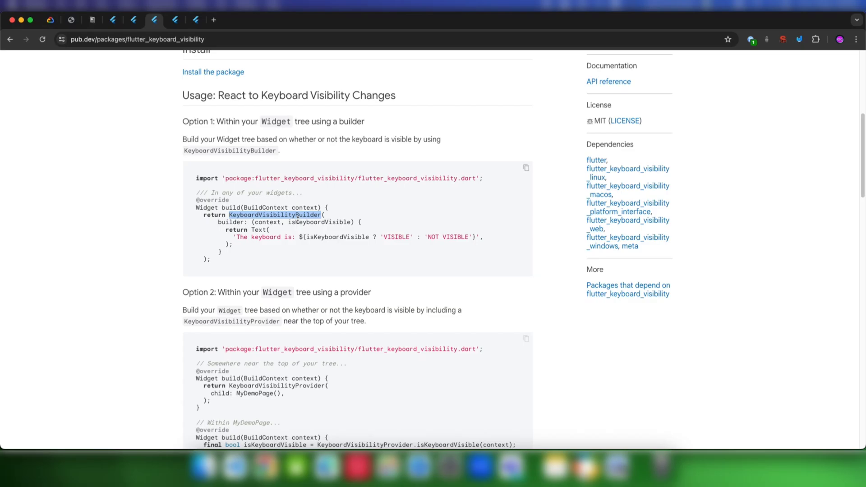
double_click(323, 222)
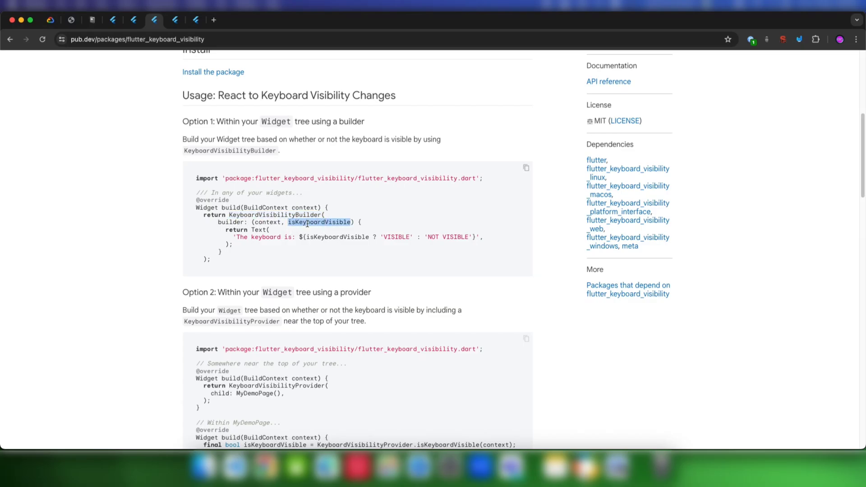
Highlight isKeyboardVisible, VISIBLE and NOT VISIBLE in the Text line, then clear the selection.
left_click_drag(307, 237, 369, 237)
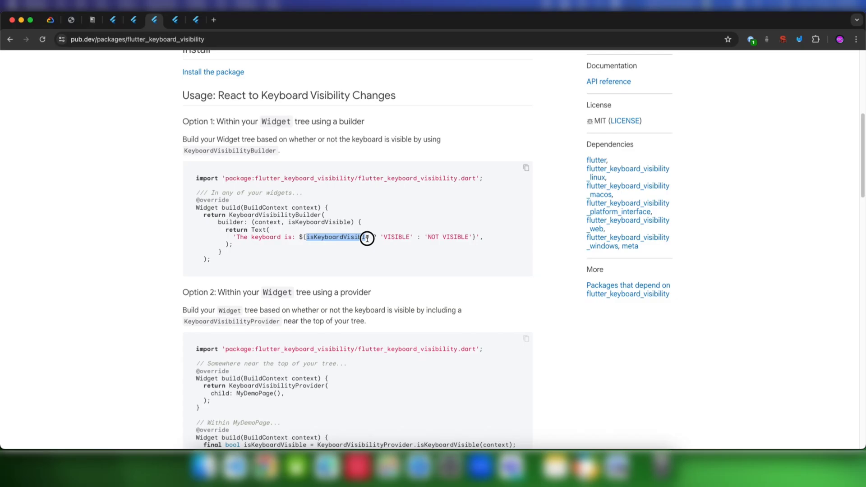
double_click(387, 237)
double_click(450, 237)
left_click(370, 248)
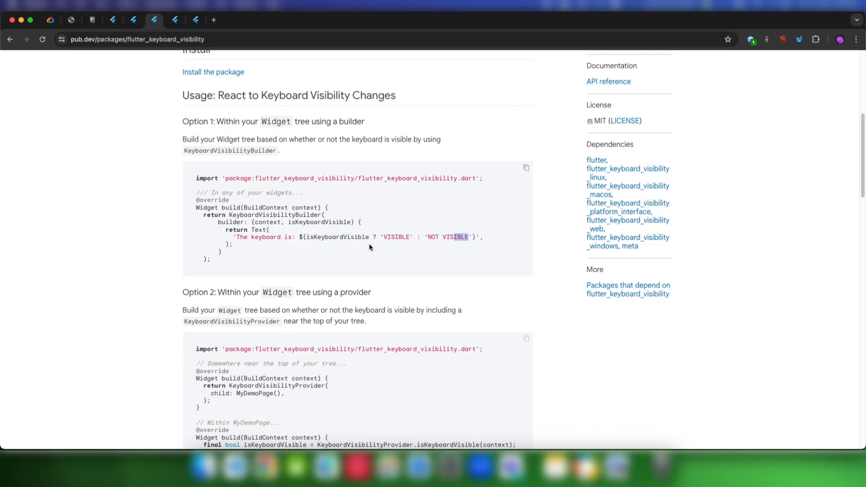
scroll(223, 257, "up", 2)
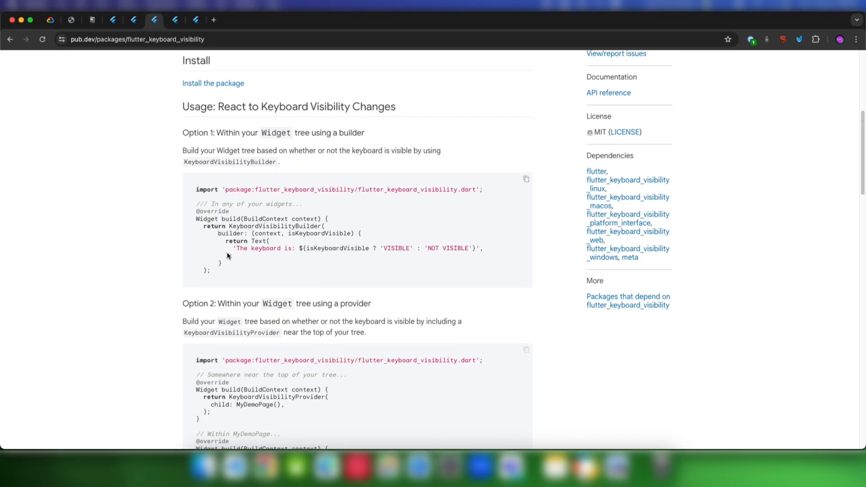
scroll(223, 257, "up", 8)
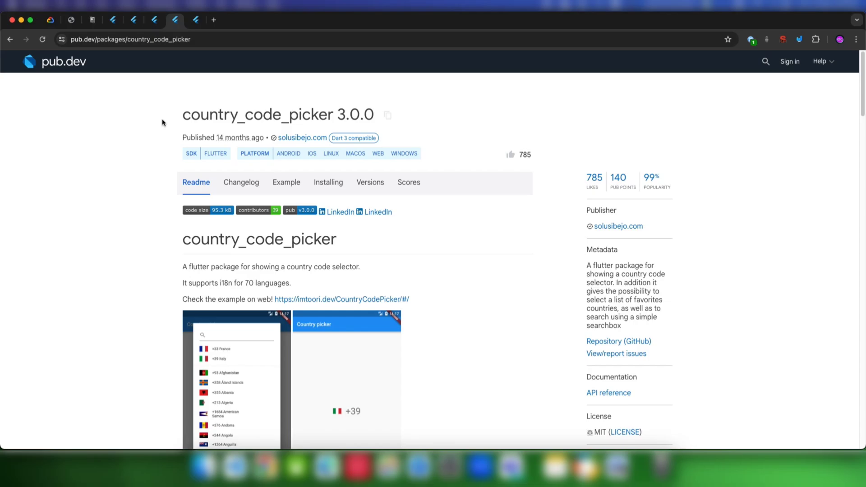
scroll(162, 119, "down", 5)
scroll(139, 156, "down", 1)
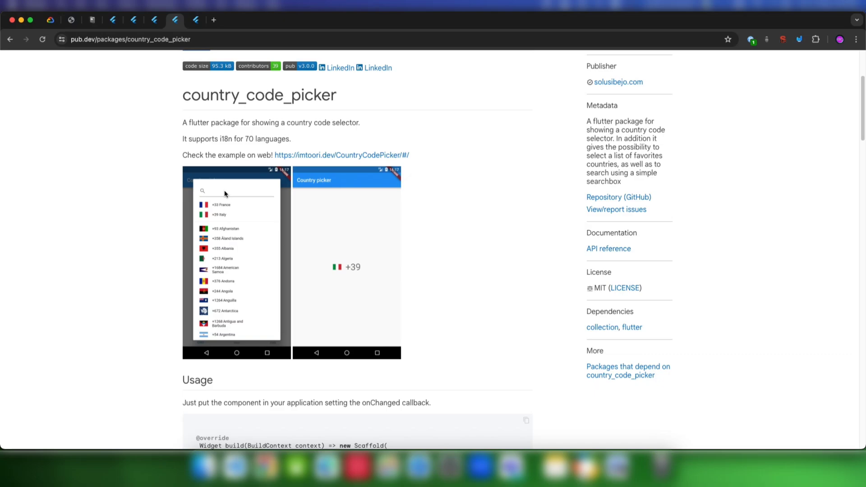
scroll(224, 190, "up", 1)
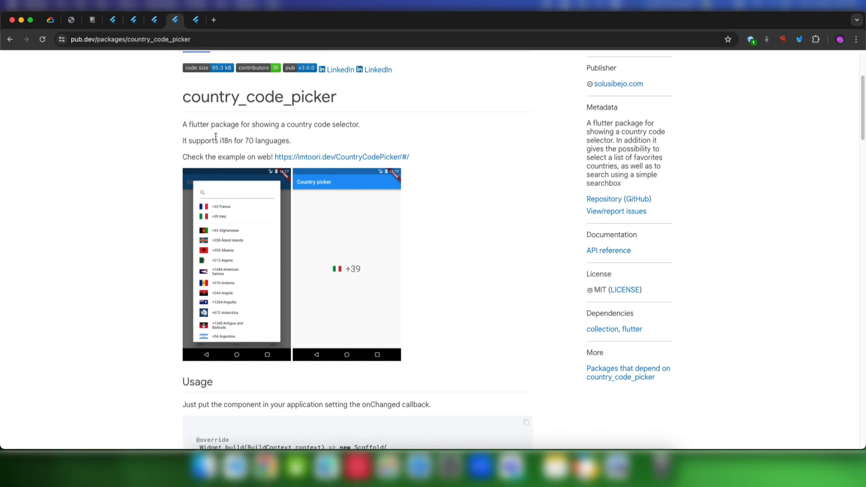
Highlight the country_code_picker description with its i18n language support line, then clear it.
left_click(227, 142)
left_click_drag(291, 141, 173, 140)
left_click(227, 141)
scroll(164, 203, "down", 5)
scroll(165, 203, "down", 5)
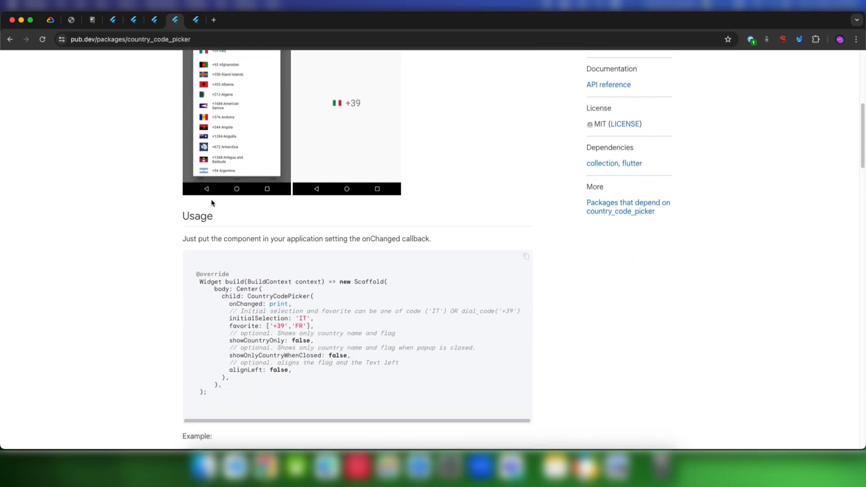
scroll(211, 202, "up", 3)
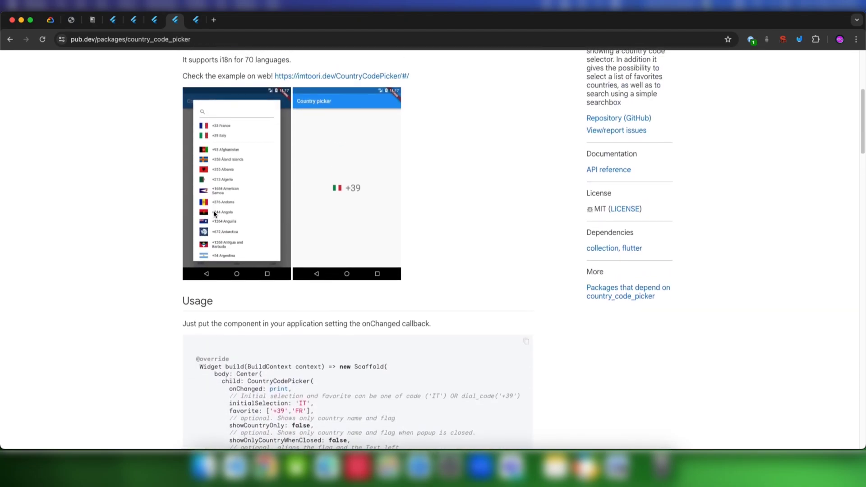
scroll(214, 213, "up", 1)
scroll(218, 197, "down", 3)
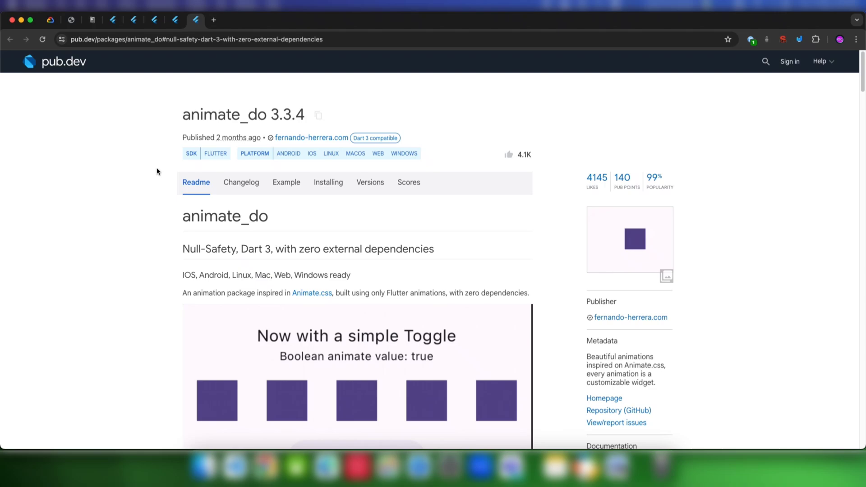
scroll(156, 167, "down", 1)
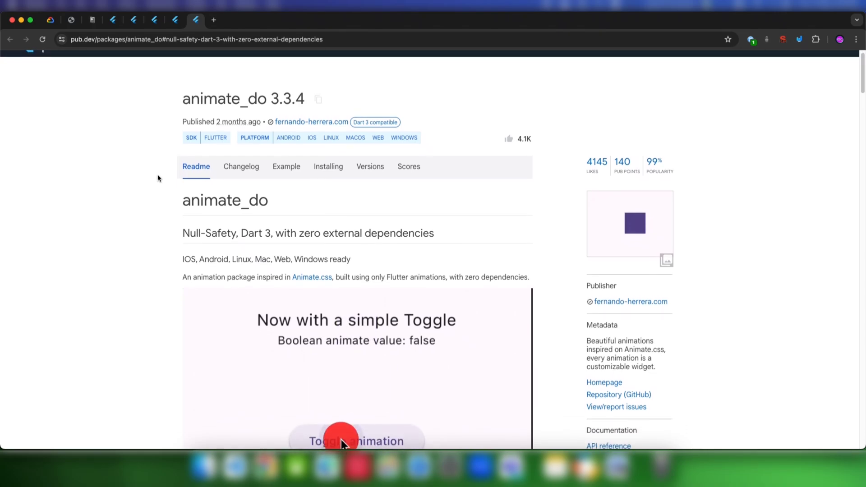
scroll(158, 178, "up", 1)
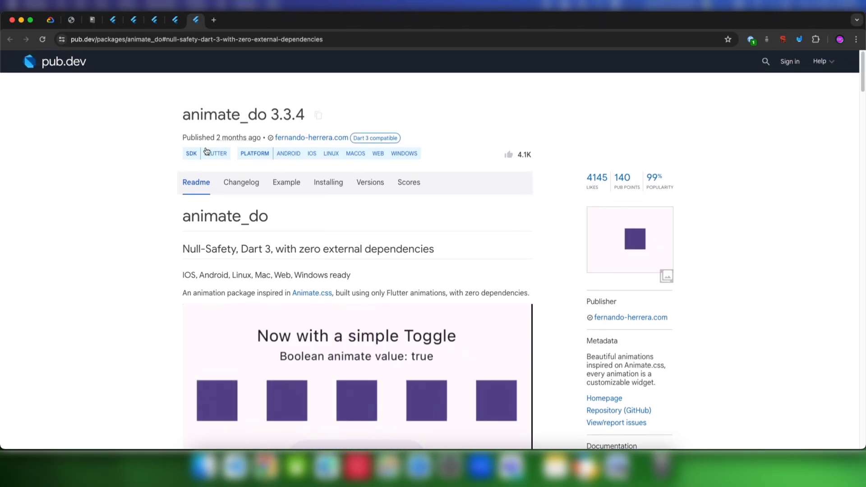
Highlight the animate_do package title, then clear the highlight.
left_click_drag(267, 115, 180, 114)
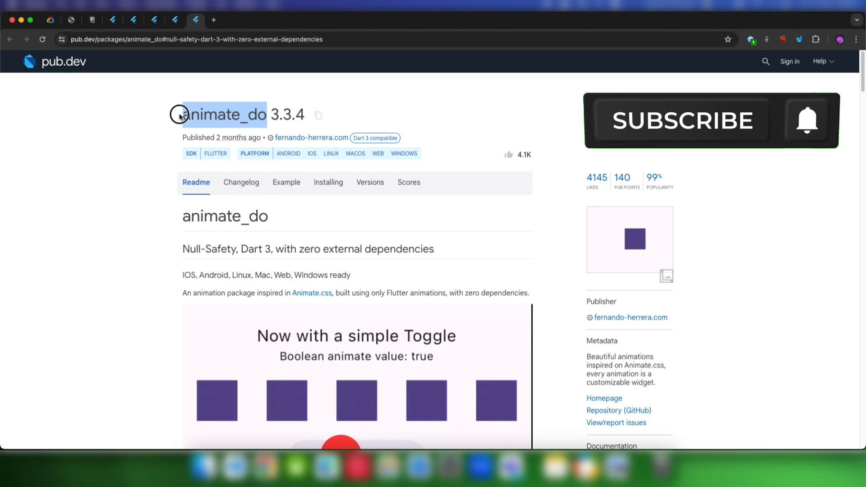
left_click(173, 143)
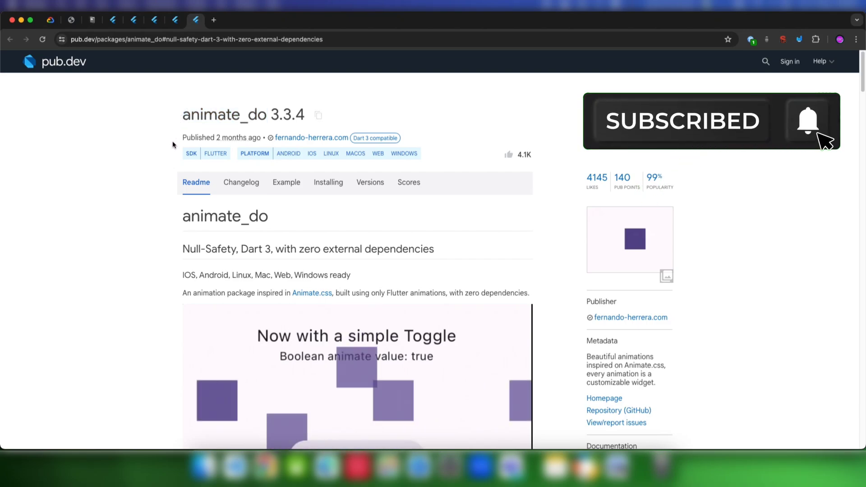
scroll(154, 172, "down", 1)
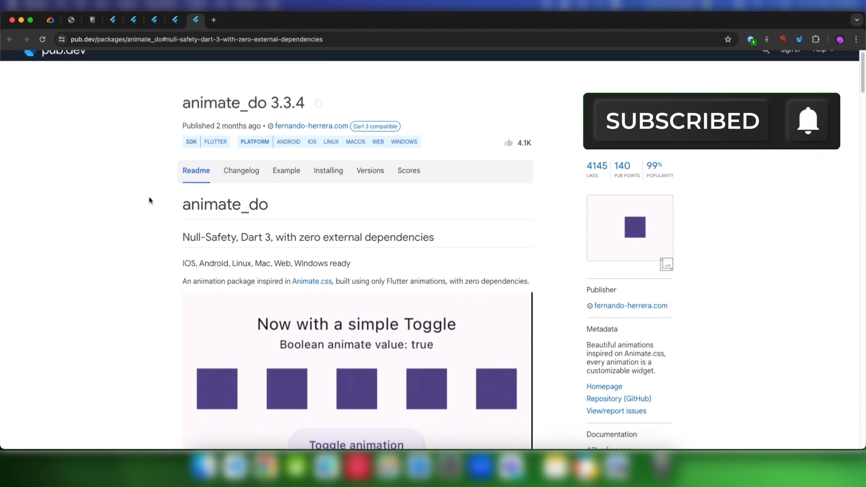
scroll(149, 201, "down", 3)
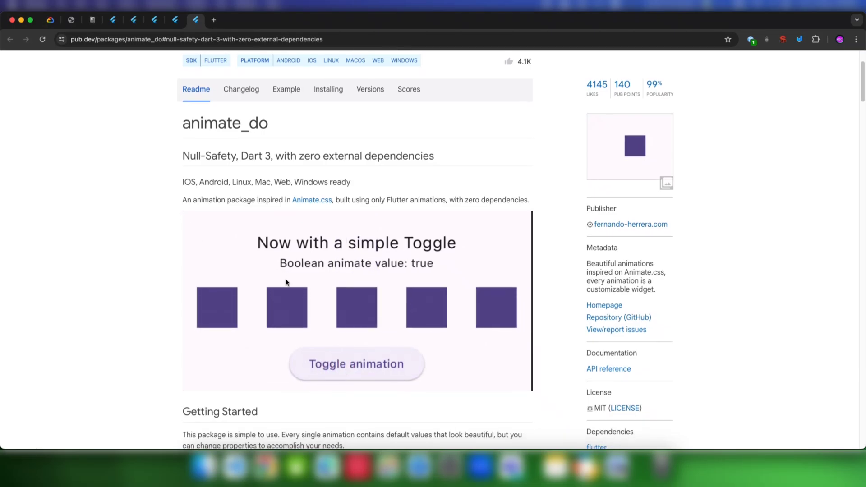
scroll(300, 270, "down", 5)
scroll(300, 271, "down", 3)
scroll(338, 264, "up", 4)
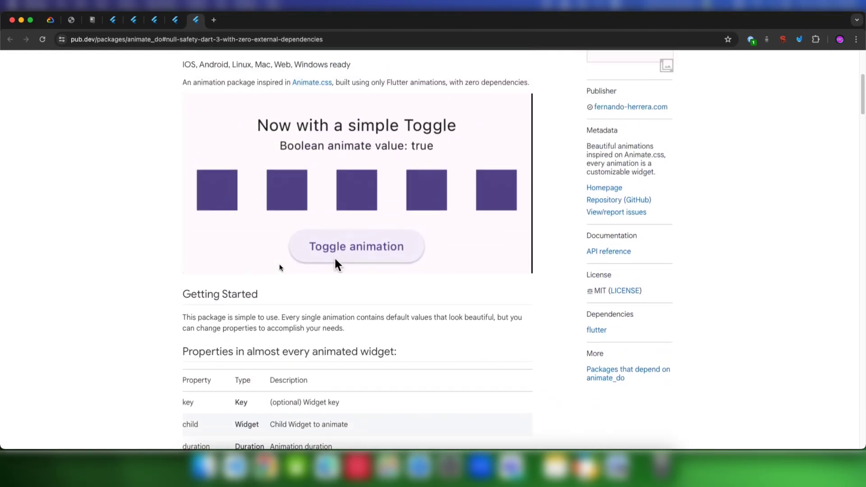
scroll(338, 263, "up", 1)
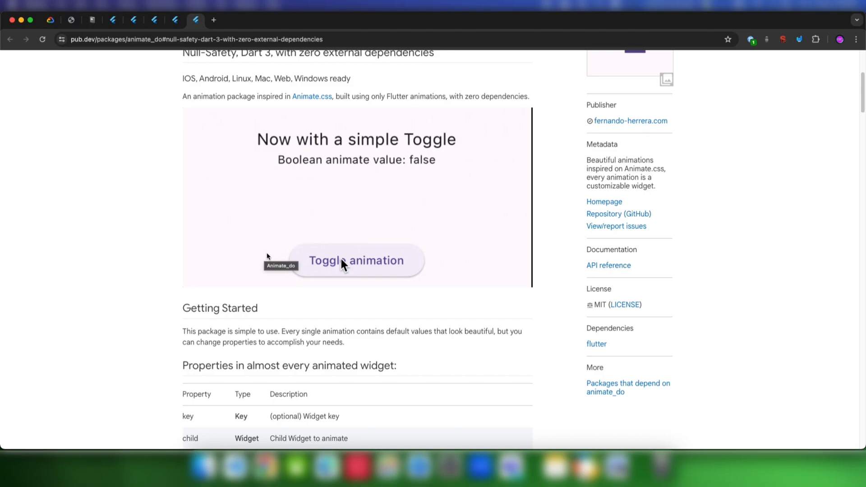
scroll(340, 260, "up", 1)
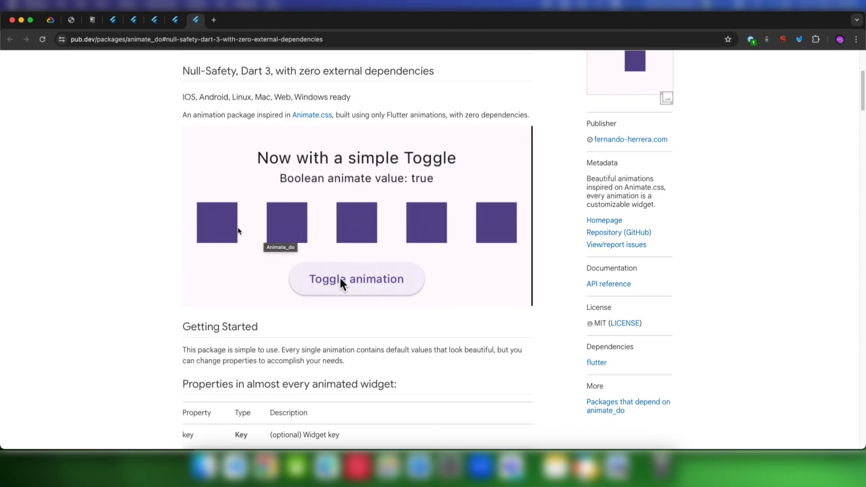
scroll(238, 230, "down", 3)
scroll(236, 226, "down", 3)
scroll(230, 223, "down", 2)
scroll(230, 220, "down", 1)
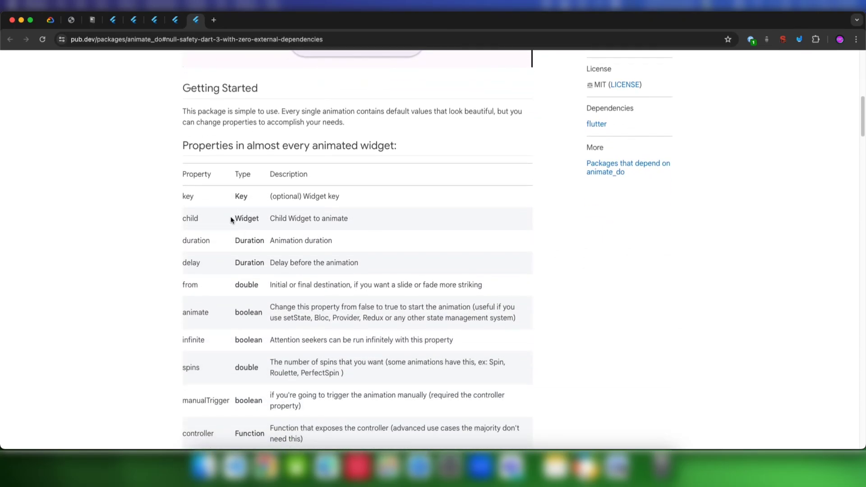
scroll(204, 205, "down", 1)
left_click_drag(185, 169, 203, 248)
scroll(203, 247, "down", 2)
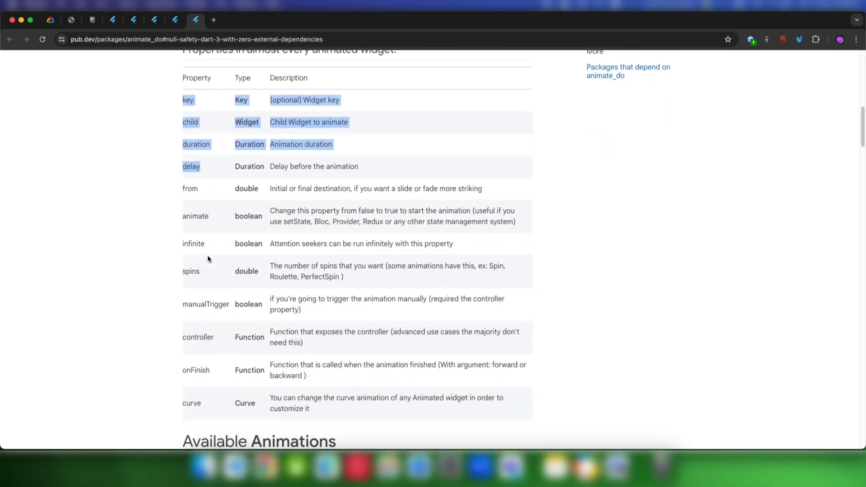
scroll(207, 262, "down", 1)
scroll(208, 262, "down", 3)
scroll(223, 244, "down", 4)
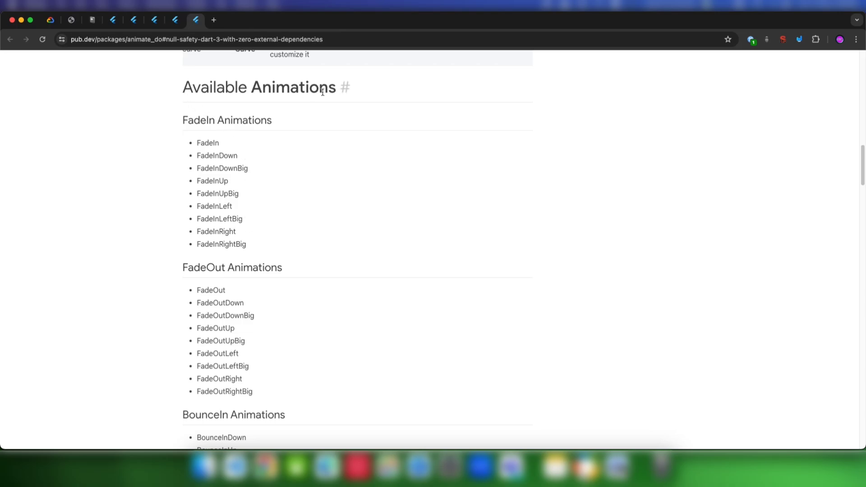
Highlight the Available Animations heading and the whole FadeOut list, clearing each selection.
left_click_drag(337, 88, 166, 107)
left_click_drag(199, 142, 249, 246)
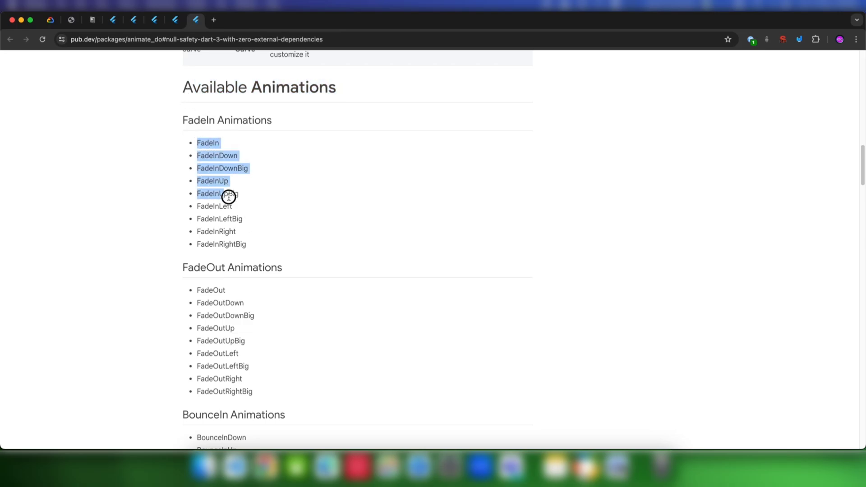
left_click(230, 154)
scroll(231, 154, "down", 2)
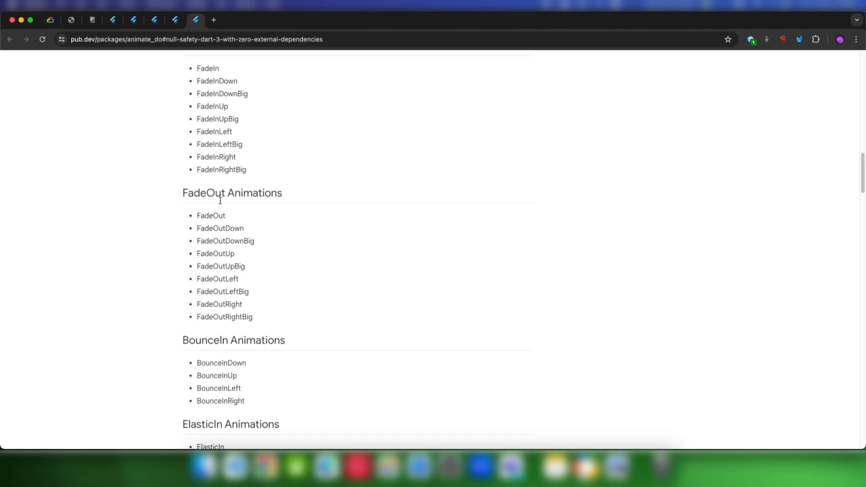
left_click_drag(196, 215, 255, 319)
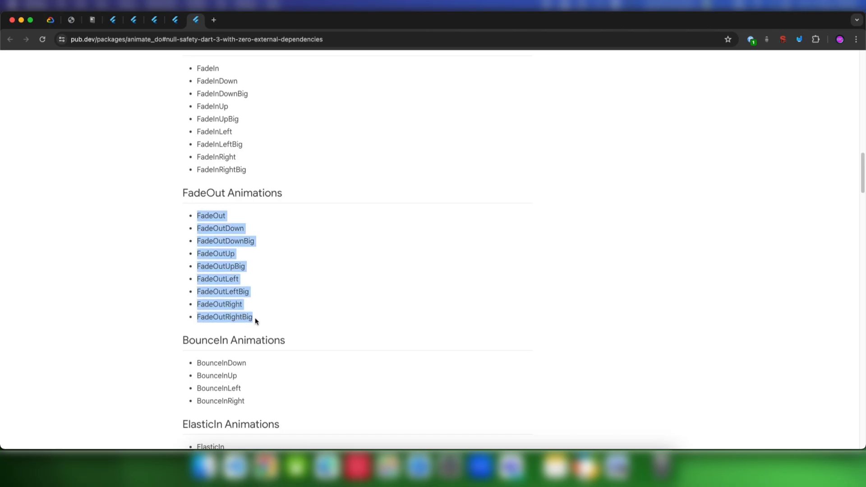
scroll(200, 208, "down", 1)
left_click(210, 209)
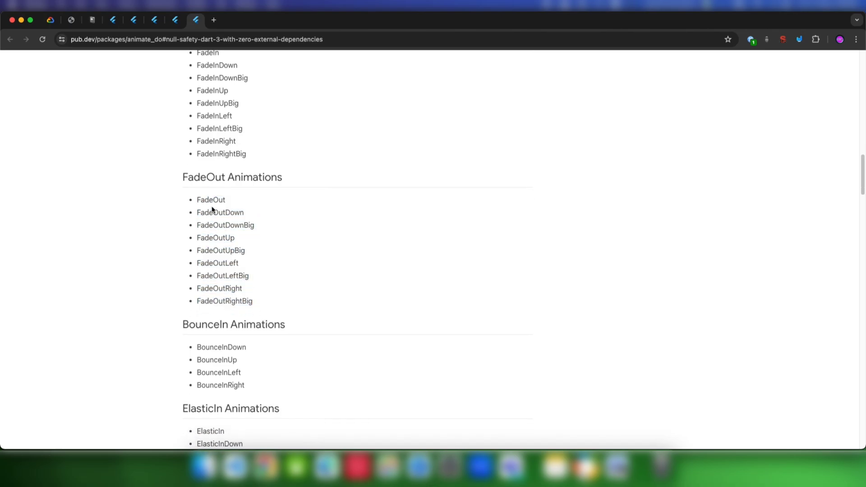
Highlight the FadeOut, ZoomOut and FlipIn animation names in turn.
double_click(210, 199)
scroll(231, 211, "up", 1)
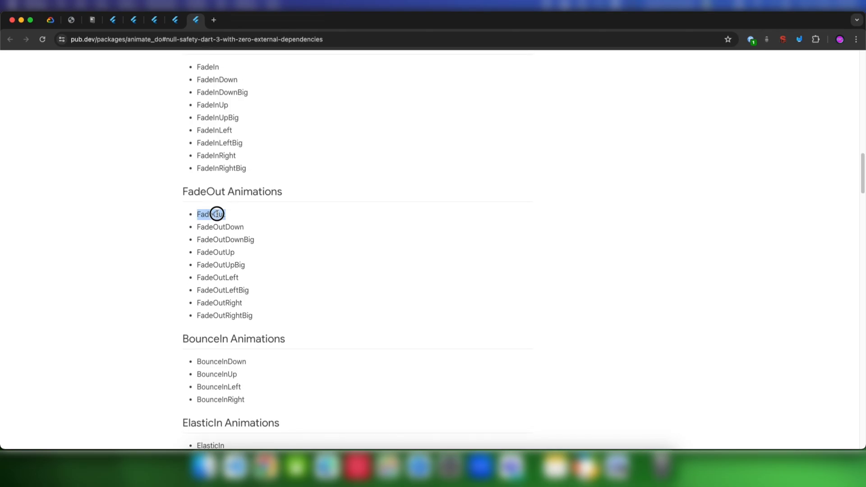
scroll(216, 214, "down", 2)
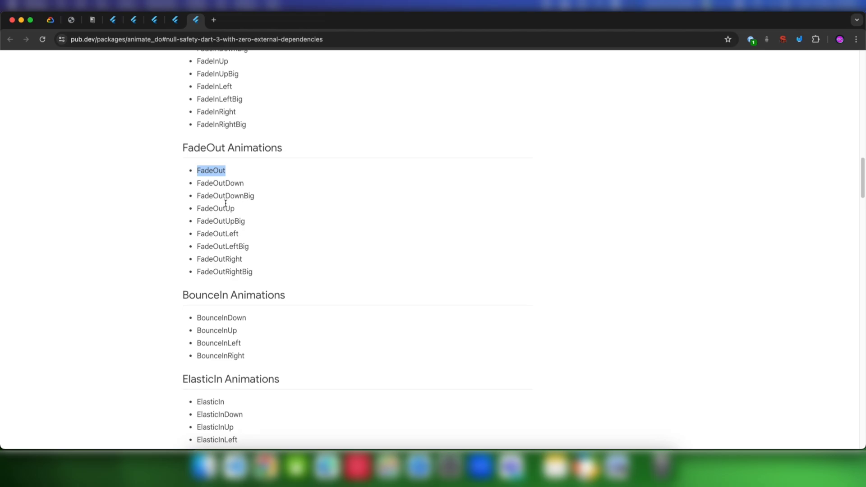
scroll(225, 205, "down", 2)
scroll(223, 206, "down", 2)
scroll(224, 206, "down", 1)
scroll(221, 209, "down", 2)
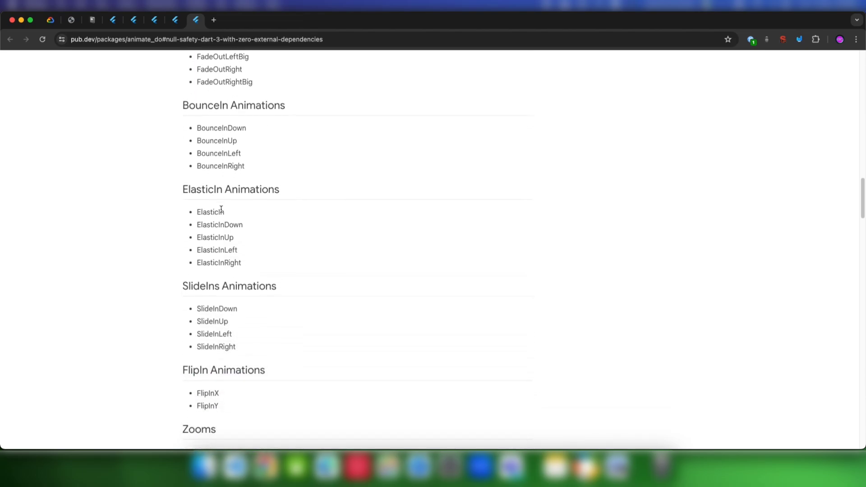
scroll(221, 210, "down", 2)
scroll(221, 213, "down", 2)
scroll(223, 223, "down", 2)
scroll(223, 237, "down", 2)
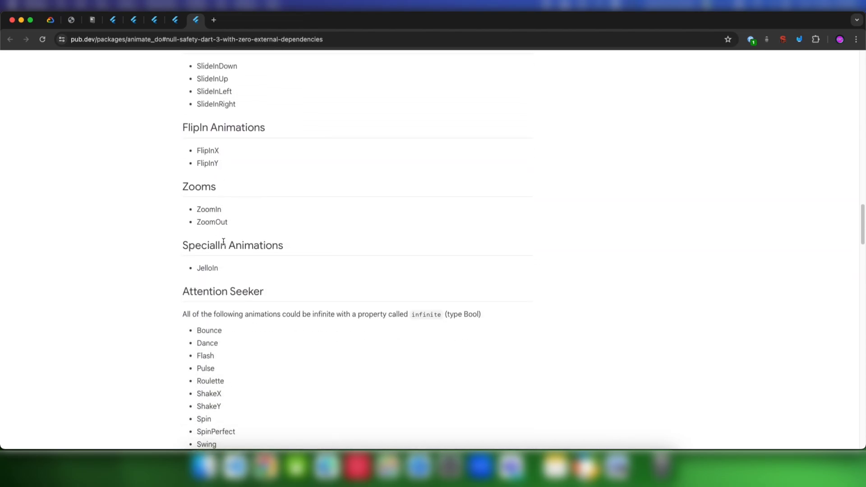
double_click(212, 222)
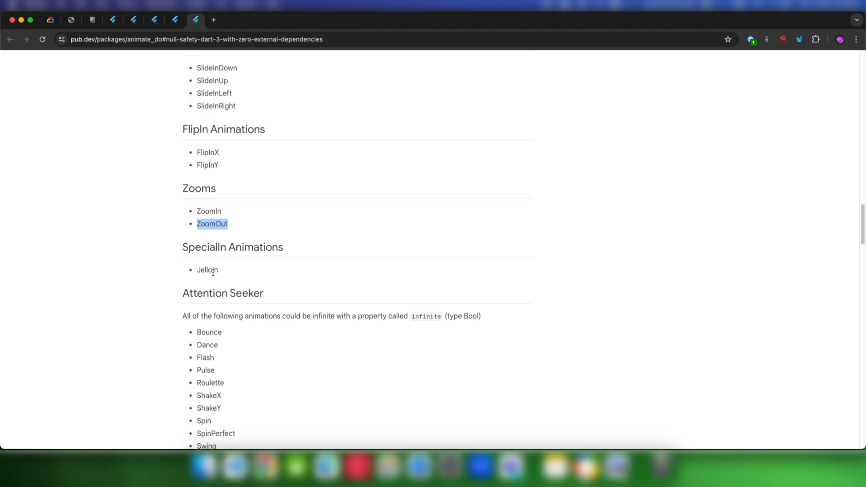
scroll(200, 215, "up", 1)
scroll(201, 215, "up", 1)
double_click(195, 176)
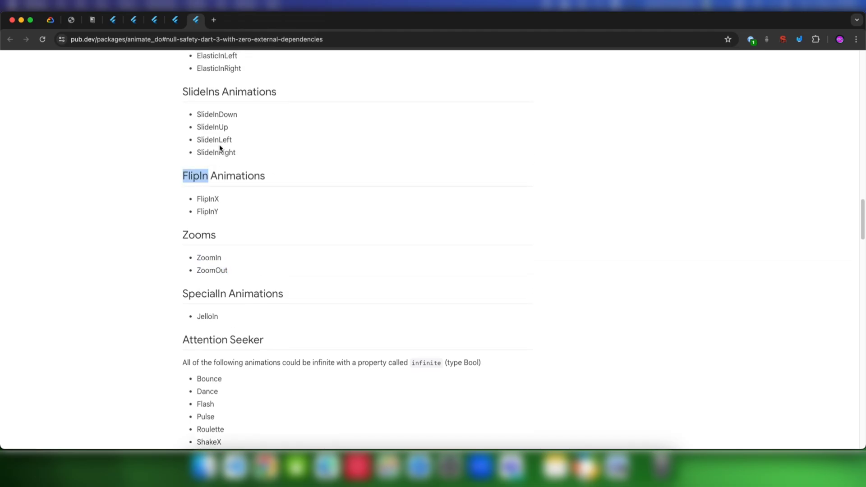
scroll(217, 173, "down", 3)
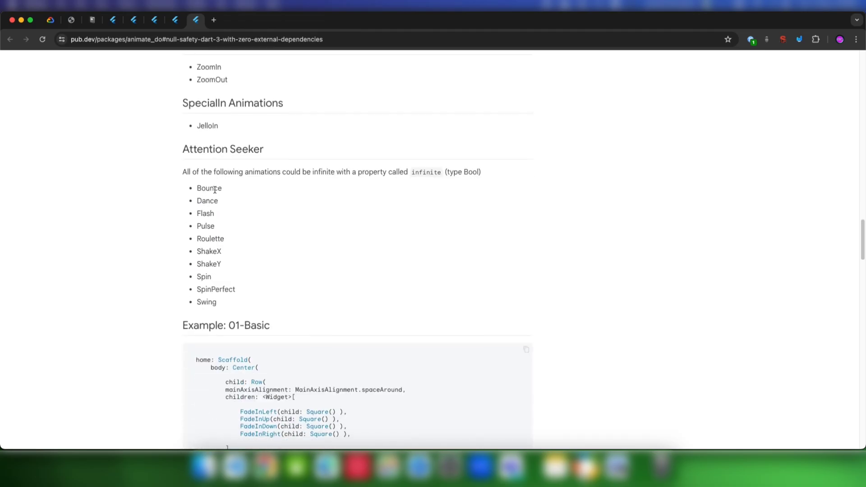
scroll(217, 183, "down", 1)
scroll(218, 186, "down", 1)
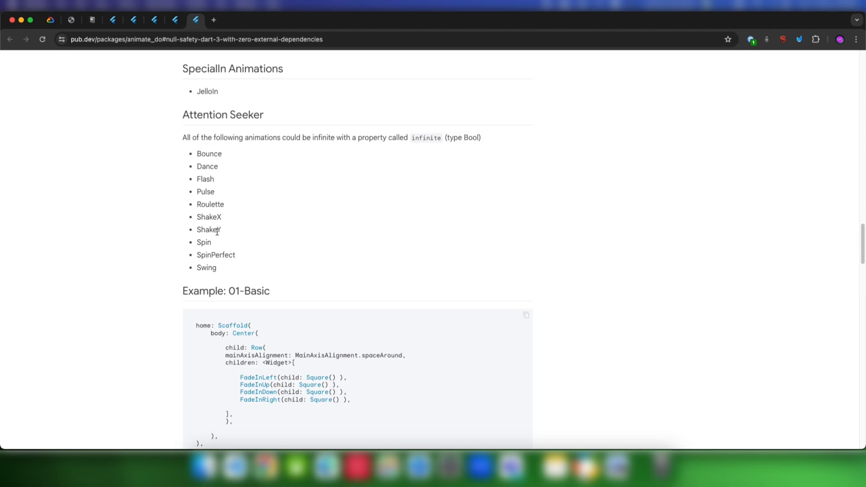
scroll(217, 232, "down", 1)
left_click_drag(218, 218, 196, 116)
Highlight a line of the 01-Basic example code, then the words Square and FadeInLeft.
left_click(221, 193)
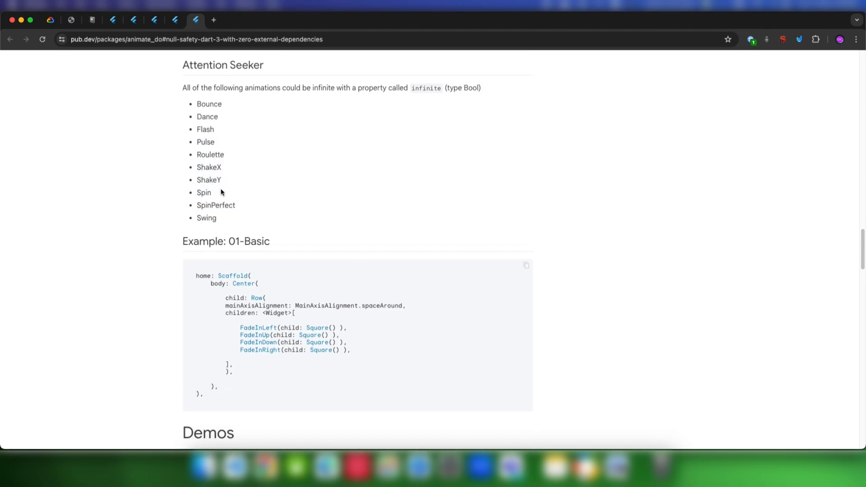
scroll(222, 193, "down", 1)
scroll(271, 223, "down", 2)
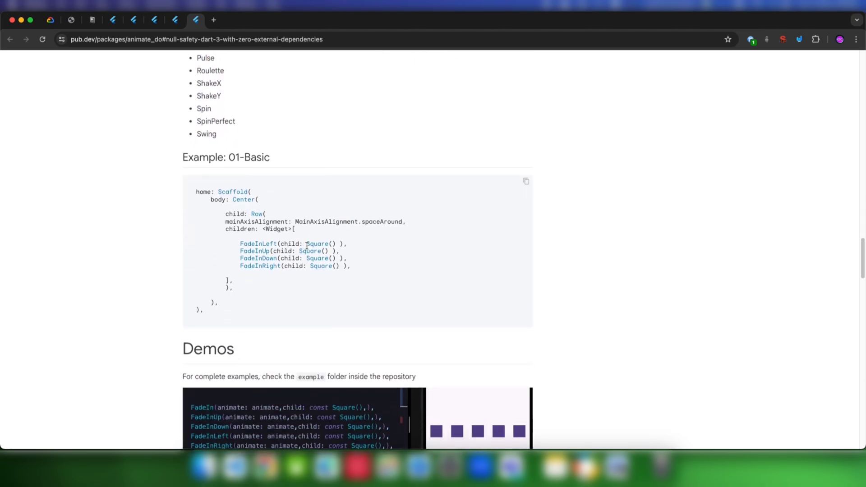
left_click_drag(343, 243, 240, 244)
left_click(241, 244)
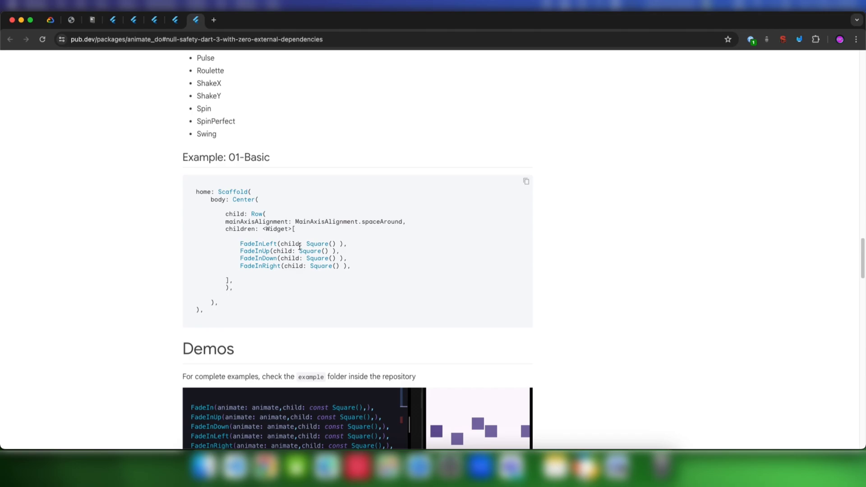
double_click(309, 244)
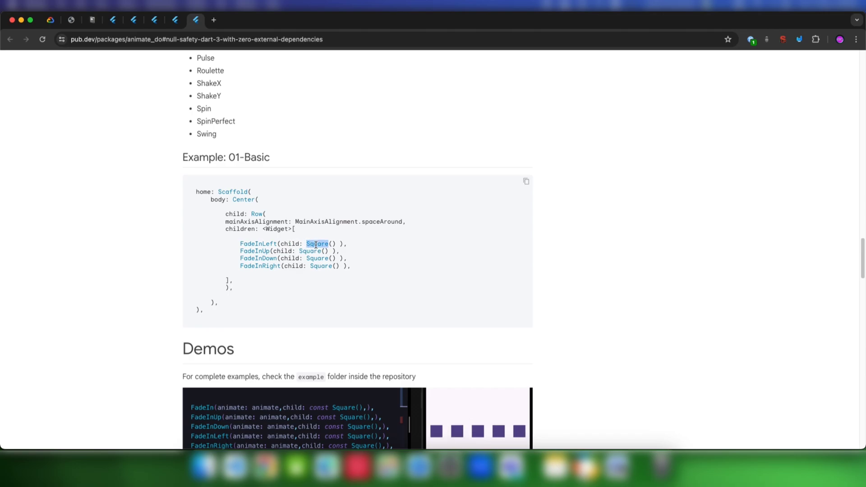
double_click(252, 243)
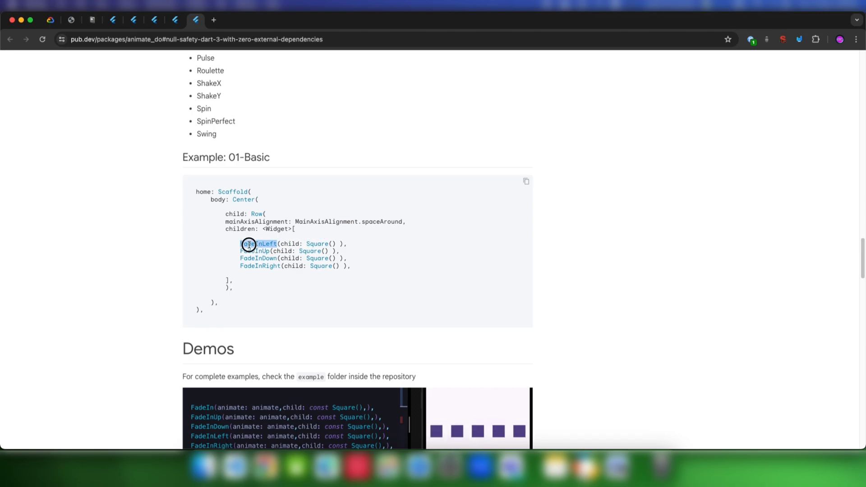
left_click(257, 245)
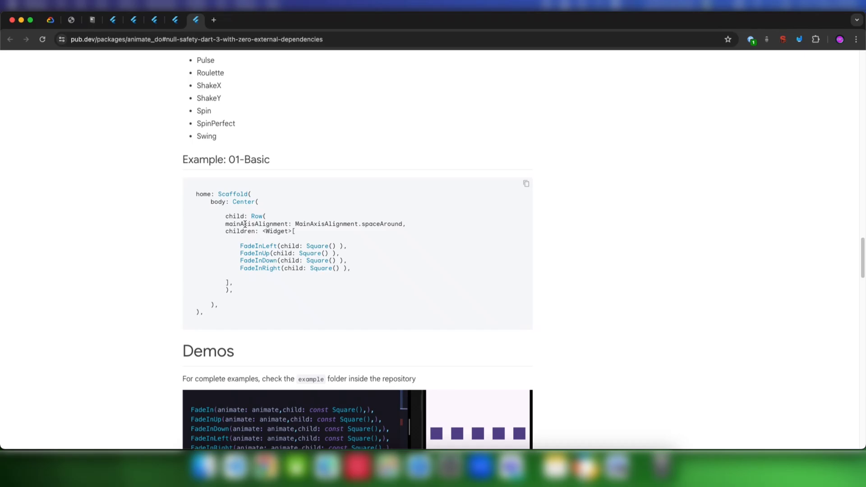
scroll(247, 223, "up", 10)
scroll(247, 223, "up", 1)
scroll(236, 230, "down", 10)
scroll(234, 233, "down", 12)
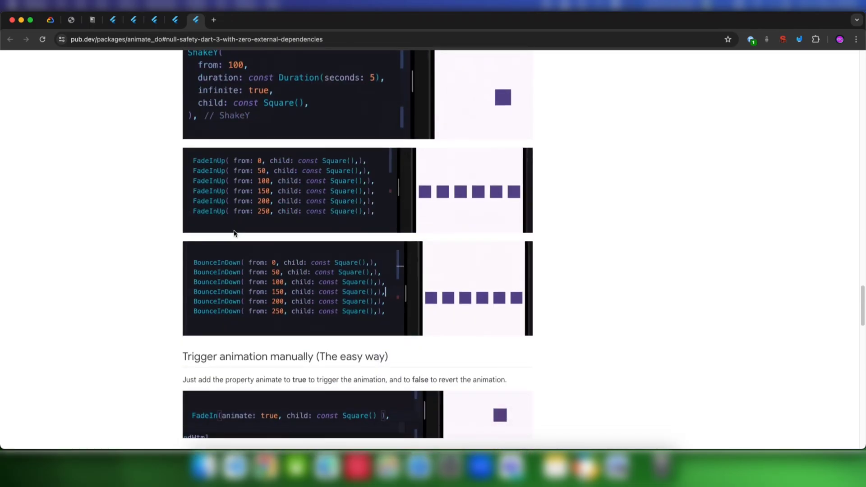
scroll(234, 233, "down", 10)
scroll(234, 234, "down", 10)
scroll(234, 233, "down", 8)
scroll(234, 233, "down", 10)
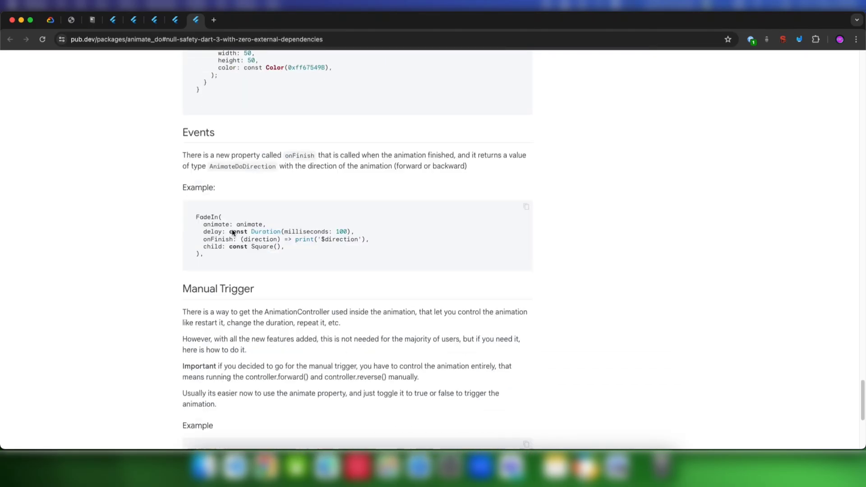
scroll(233, 233, "up", 5)
scroll(233, 233, "up", 12)
scroll(232, 233, "up", 12)
scroll(233, 234, "up", 10)
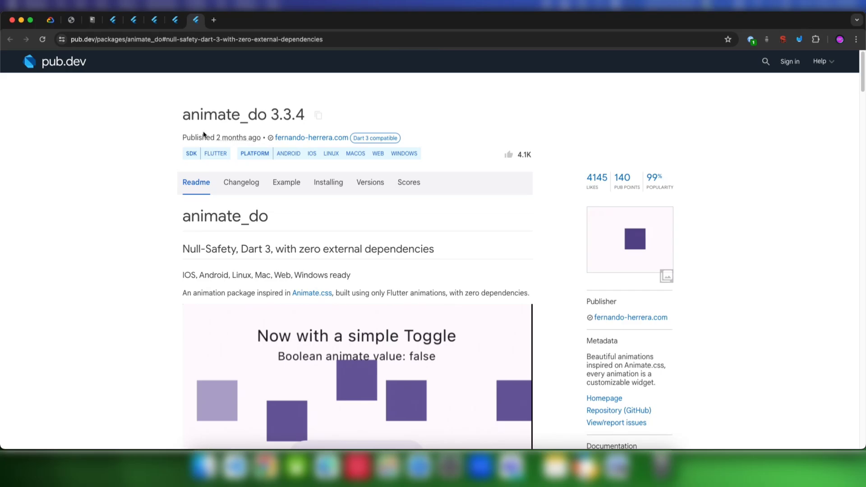
Step back through the country_code_picker and flutter_keyboard_visibility tabs to the showcaseview page.
left_click(175, 20)
left_click(154, 19)
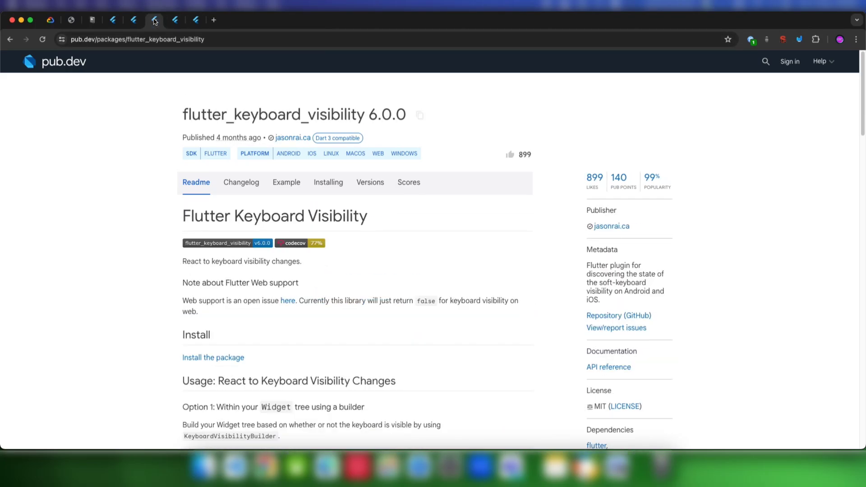
key("ctrl+shift+Tab")
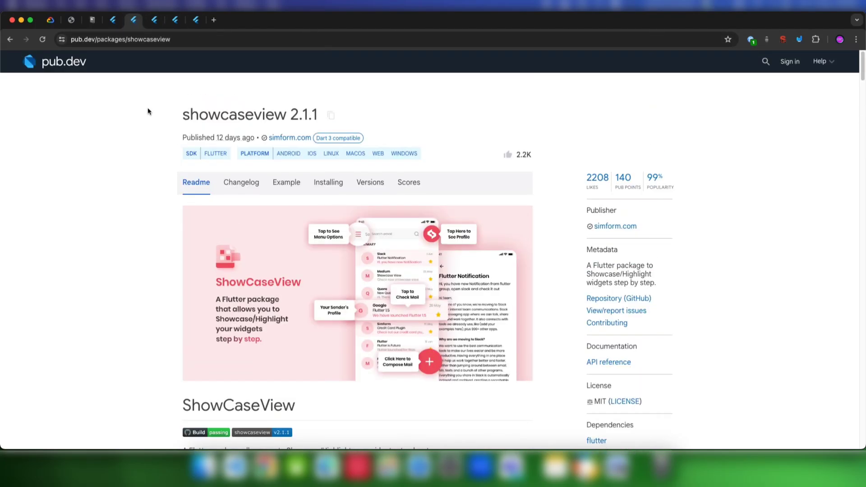